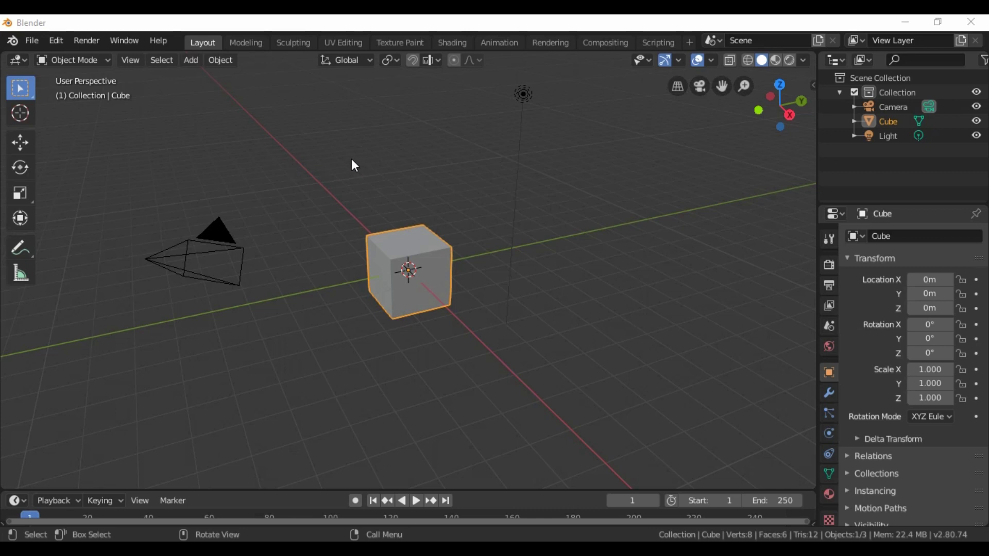
# Delete the default light and camera together, then deselect the remaining cube
pyautogui.click(524, 98)
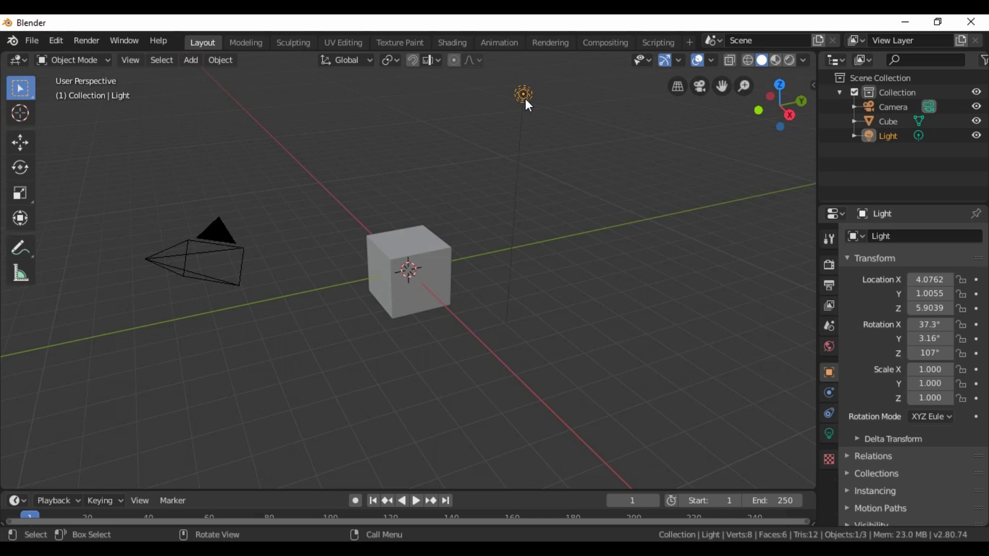
pyautogui.click(225, 249)
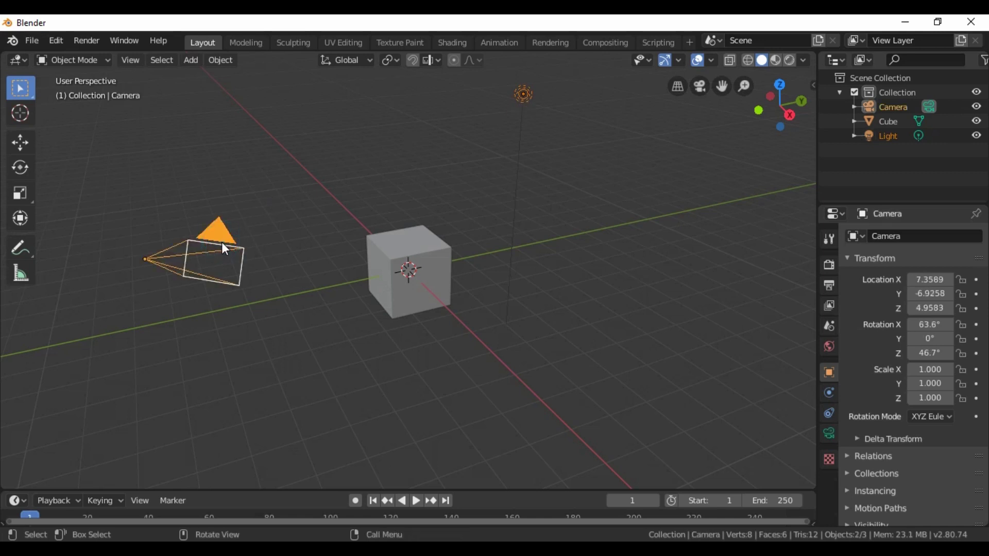
pyautogui.press('Delete')
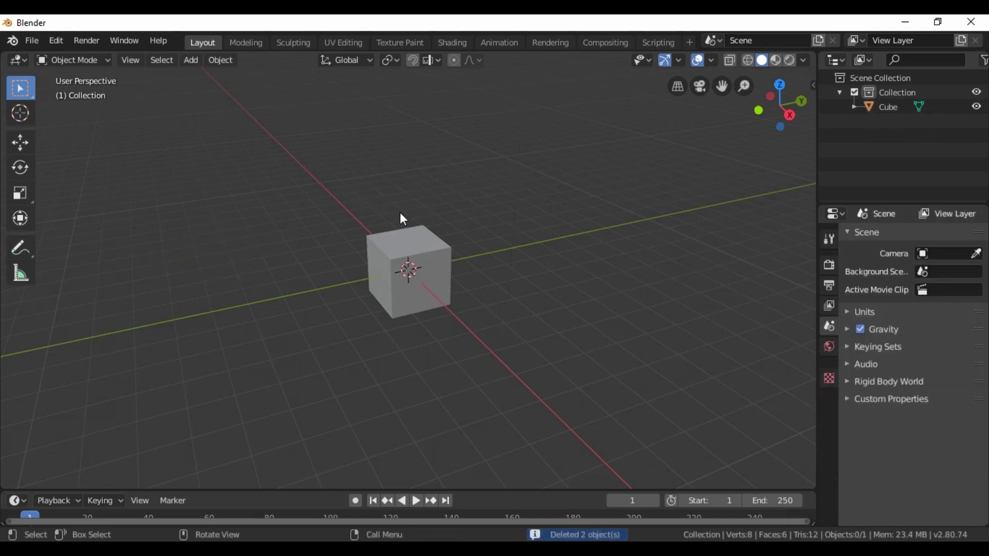
pyautogui.click(502, 249)
pyautogui.click(433, 260)
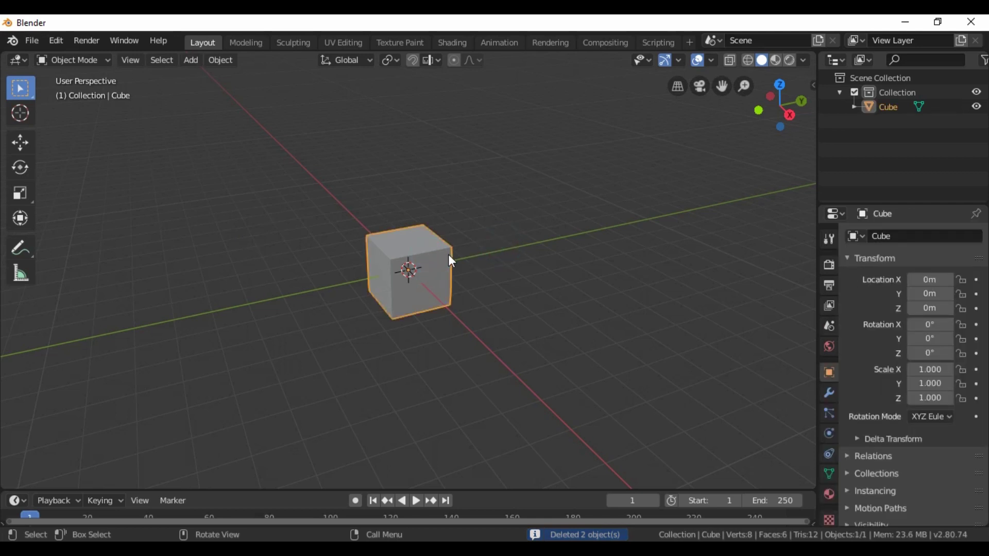
pyautogui.click(301, 259)
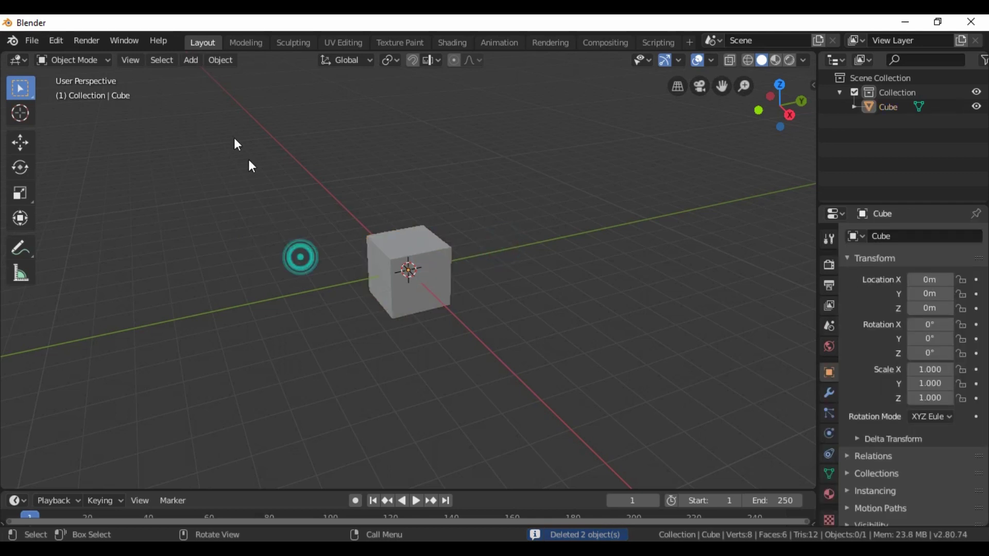
# Add a mesh plane and scale it up about 11 times
pyautogui.click(191, 60)
pyautogui.moveTo(198, 78)
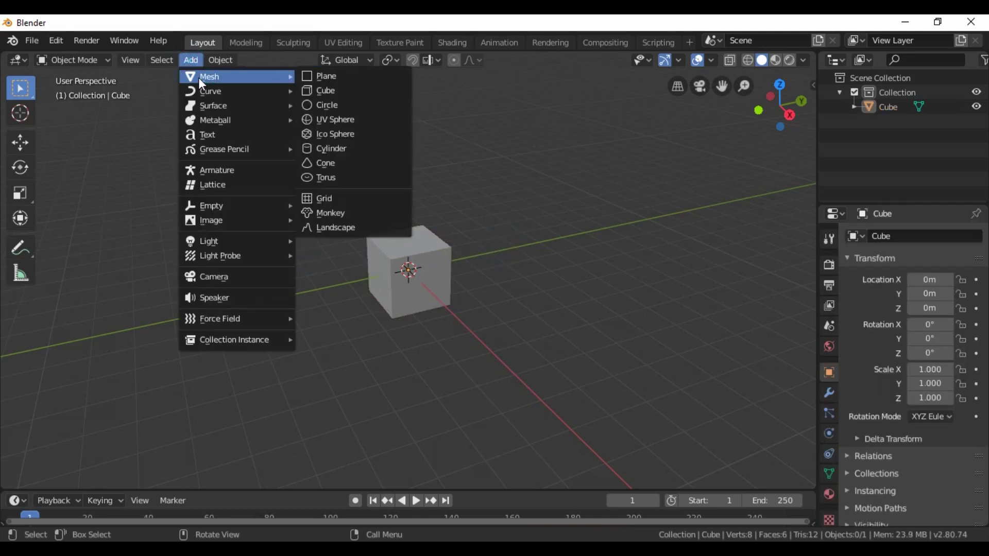
pyautogui.click(335, 75)
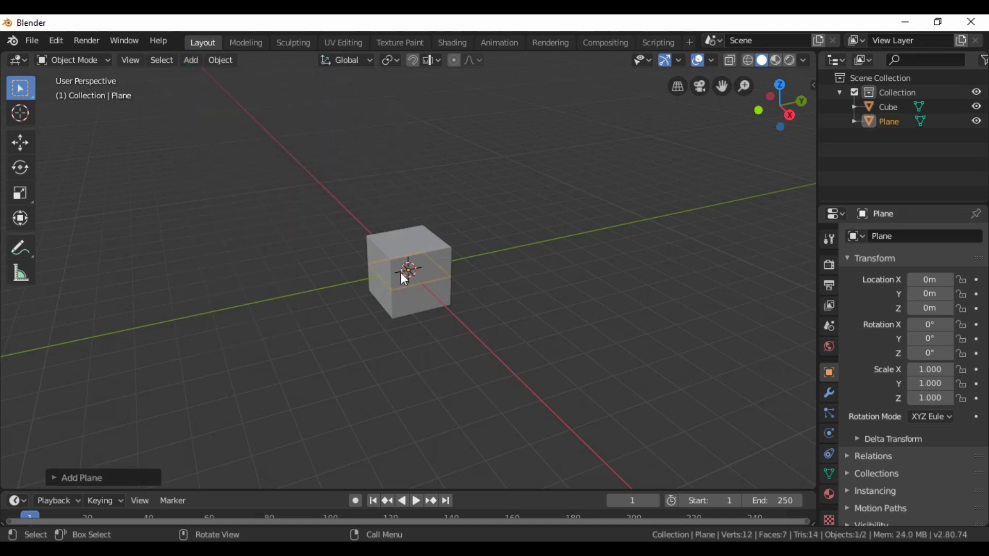
pyautogui.press('s')
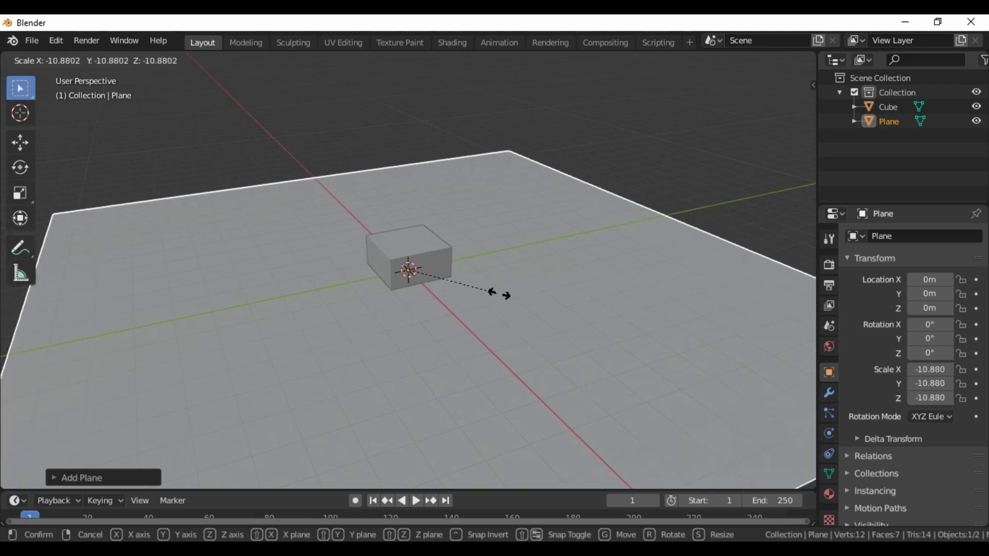
pyautogui.click(499, 294)
# In front orthographic view, move the cube up to Z 4.9367, then orbit back to perspective
pyautogui.press('KP_5')
pyautogui.press('KP_1')
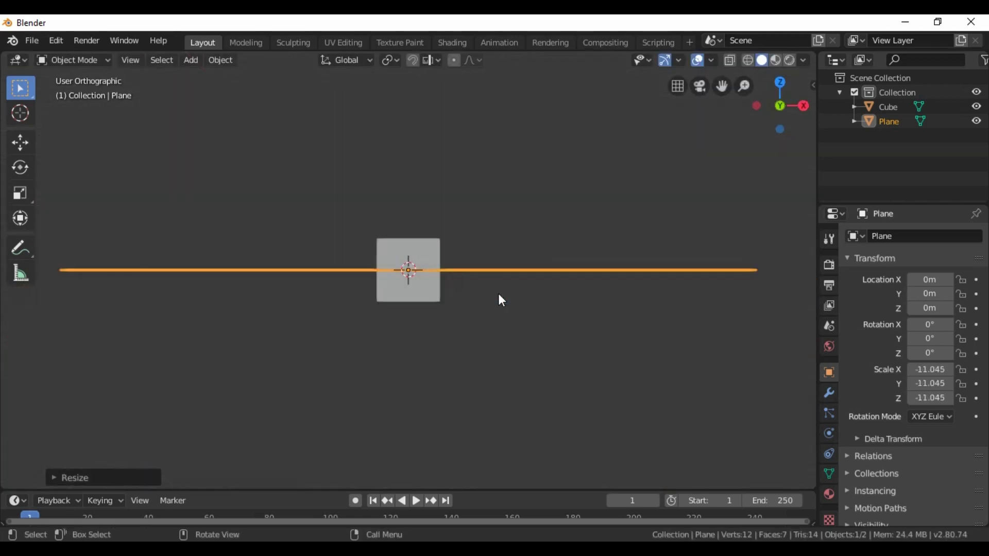
pyautogui.click(412, 255)
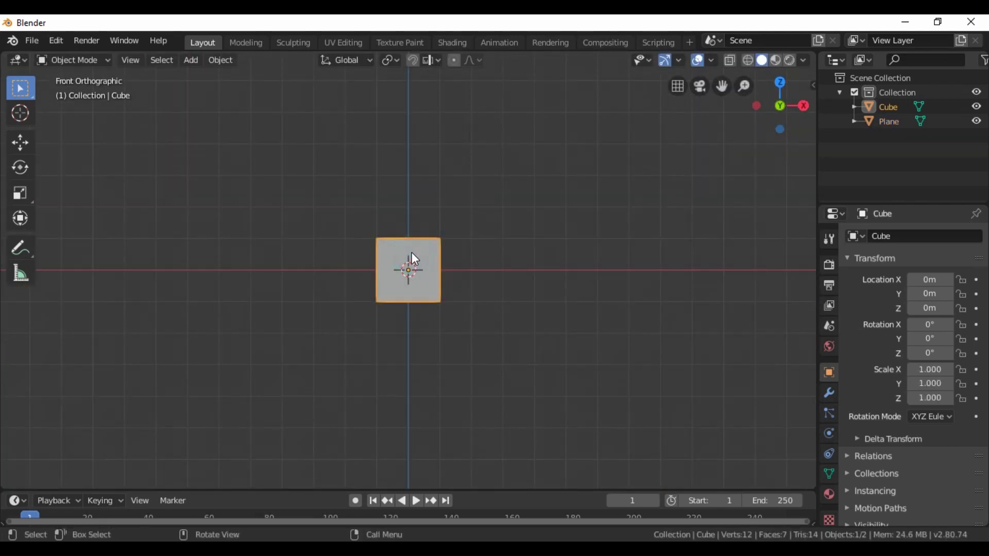
pyautogui.click(20, 144)
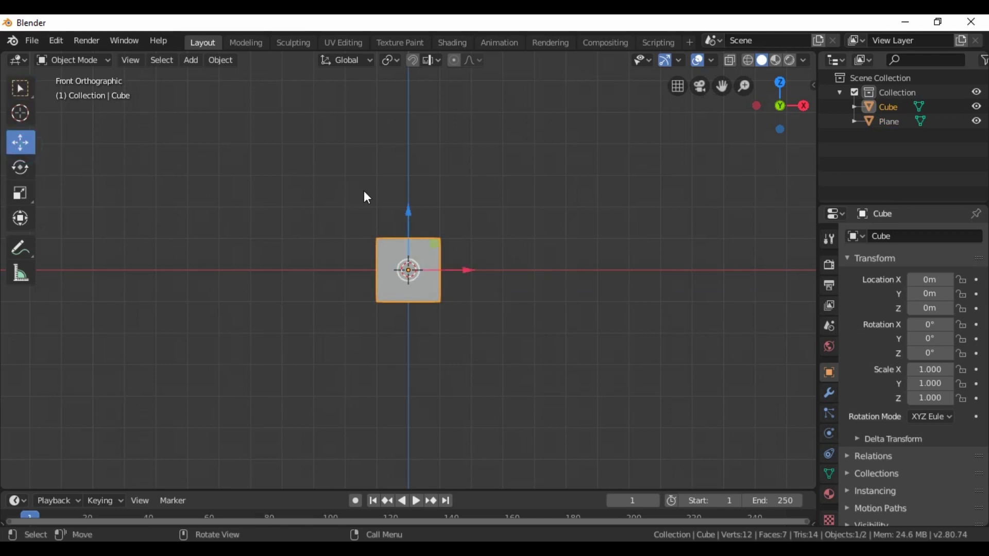
pyautogui.moveTo(409, 212); pyautogui.dragTo(428, 49)
pyautogui.click(226, 149)
pyautogui.press('KP_5')
pyautogui.moveTo(230, 176); pyautogui.dragTo(308, 184, button='middle')
pyautogui.scroll(-1, 307, 183)
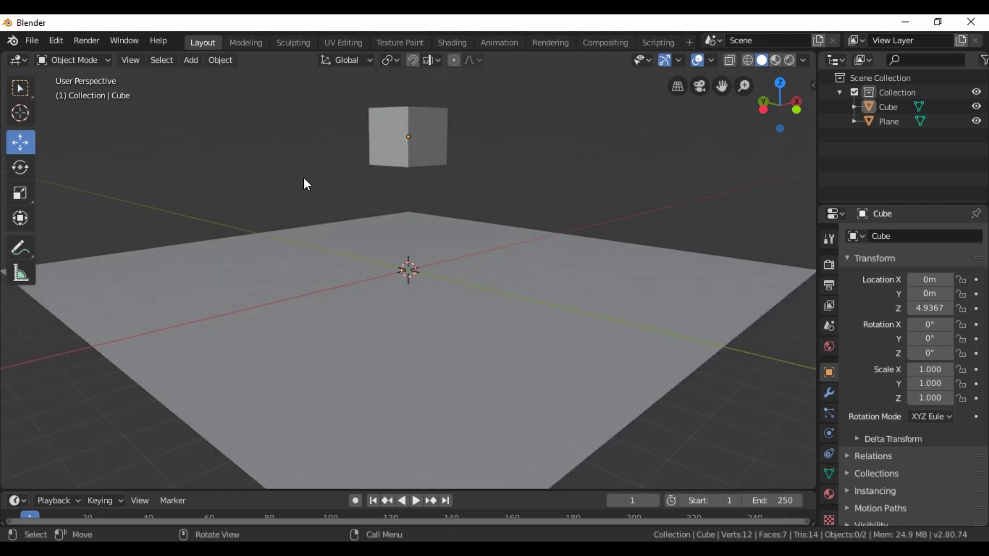
# With the cube selected, add Soft Body in the Physics properties
pyautogui.click(417, 141)
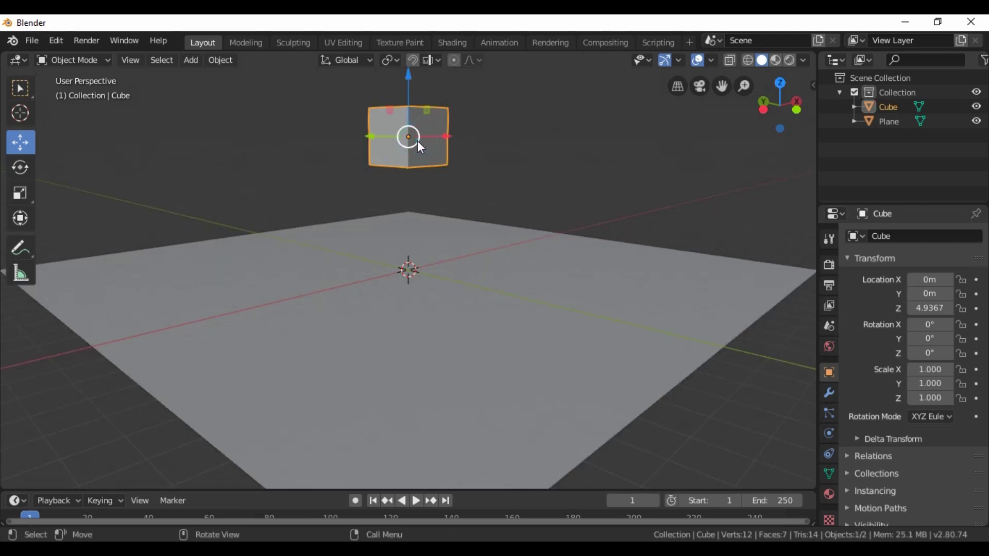
pyautogui.click(26, 85)
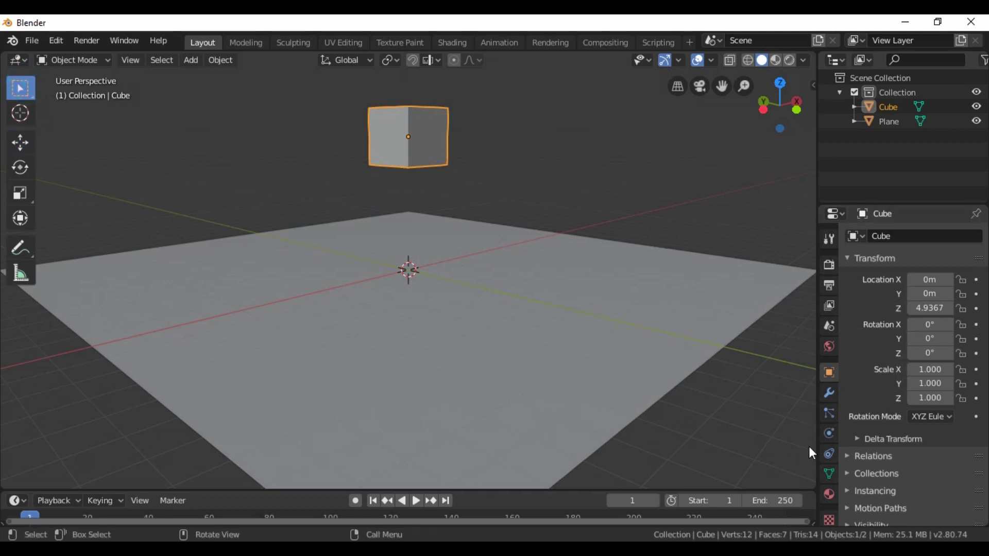
pyautogui.click(828, 455)
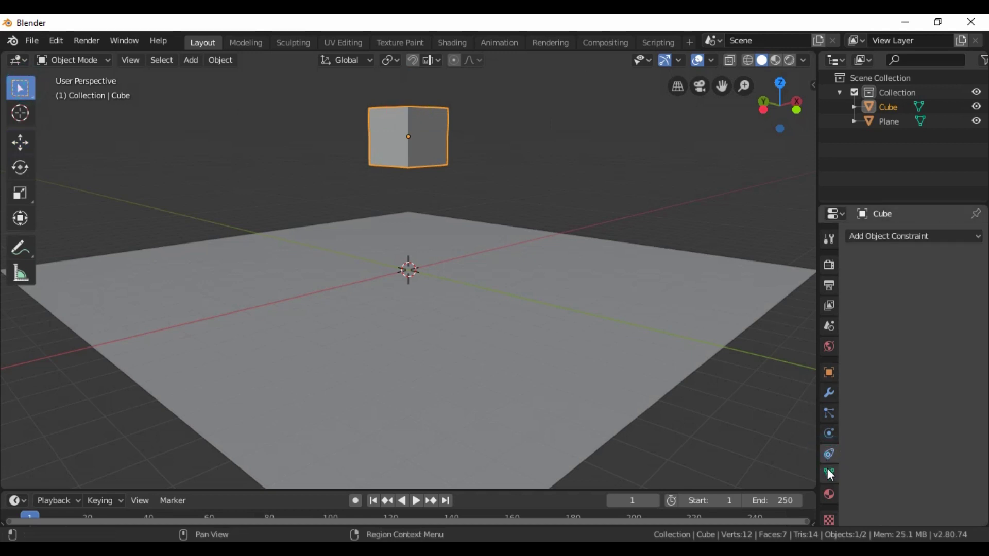
pyautogui.click(827, 469)
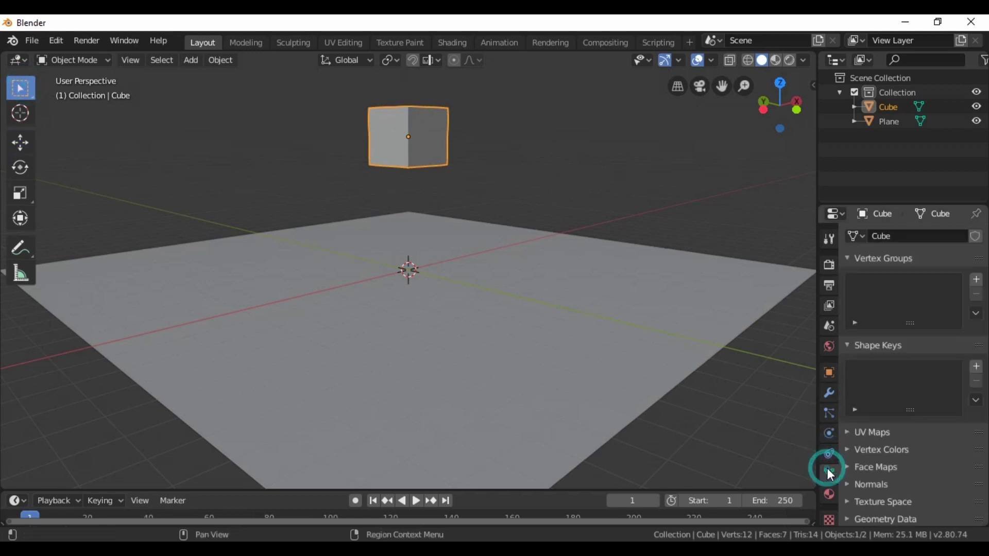
pyautogui.click(831, 434)
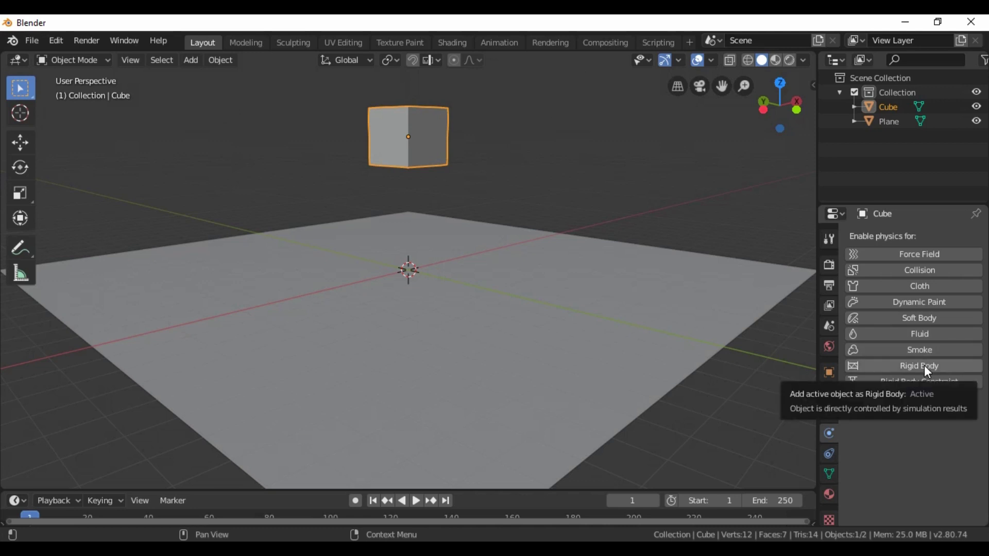
pyautogui.click(917, 316)
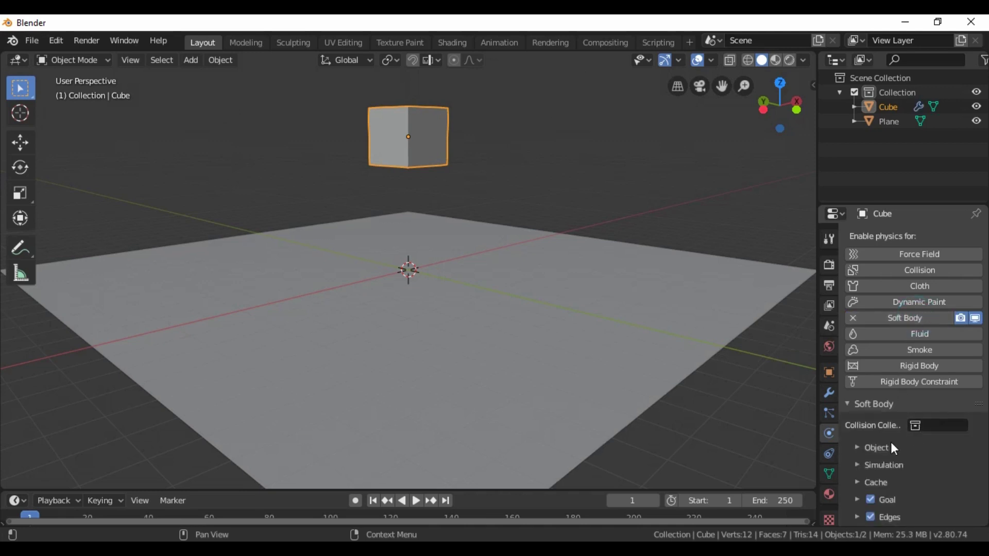
pyautogui.scroll(-3, 893, 441)
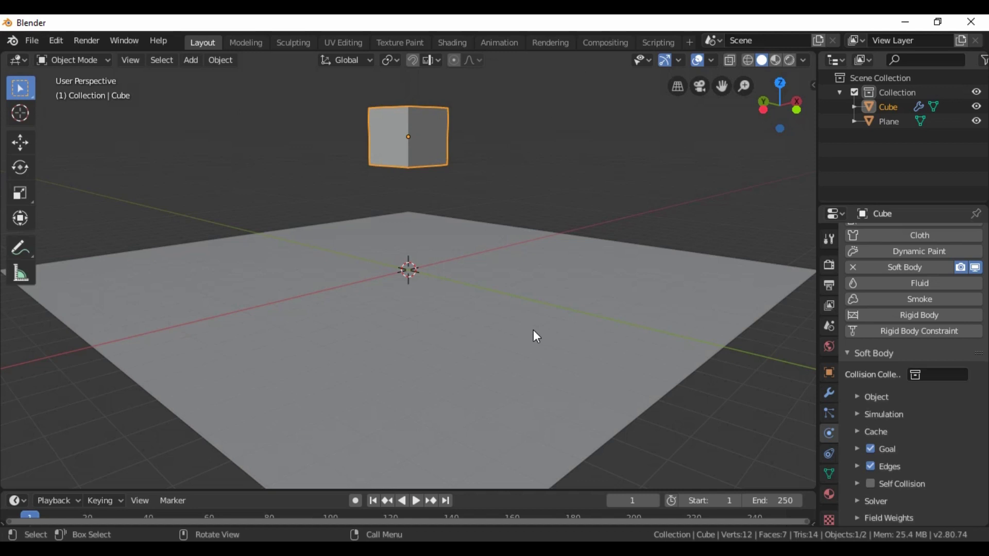
# Uncheck the soft body Goal and replay the simulation from frame 1 to watch the cube fall
pyautogui.press('space')
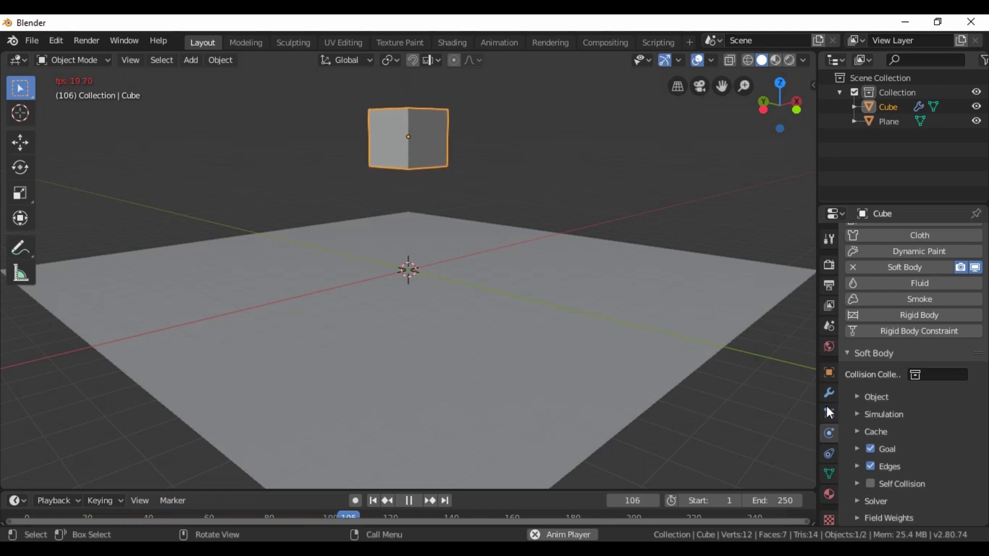
pyautogui.press('space')
pyautogui.click(871, 450)
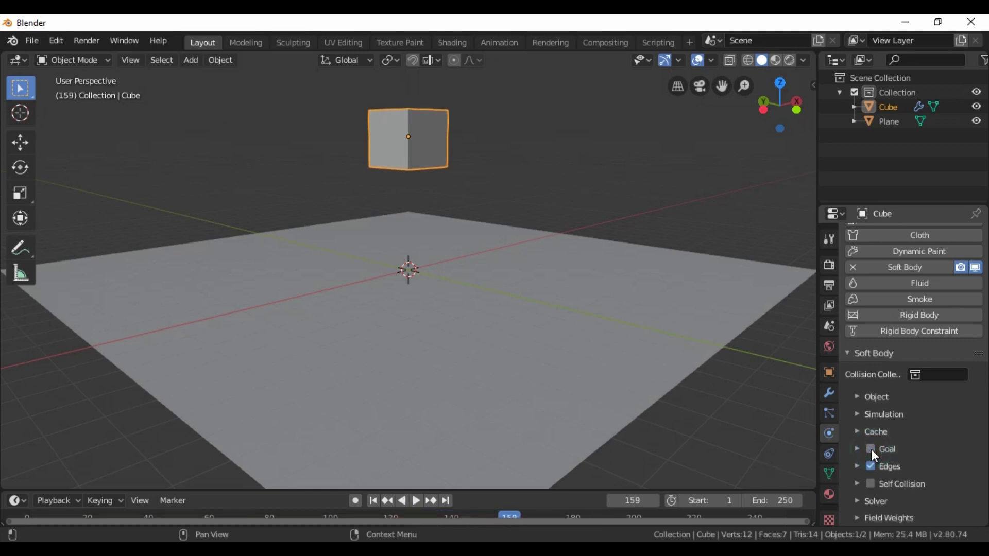
pyautogui.click(401, 502)
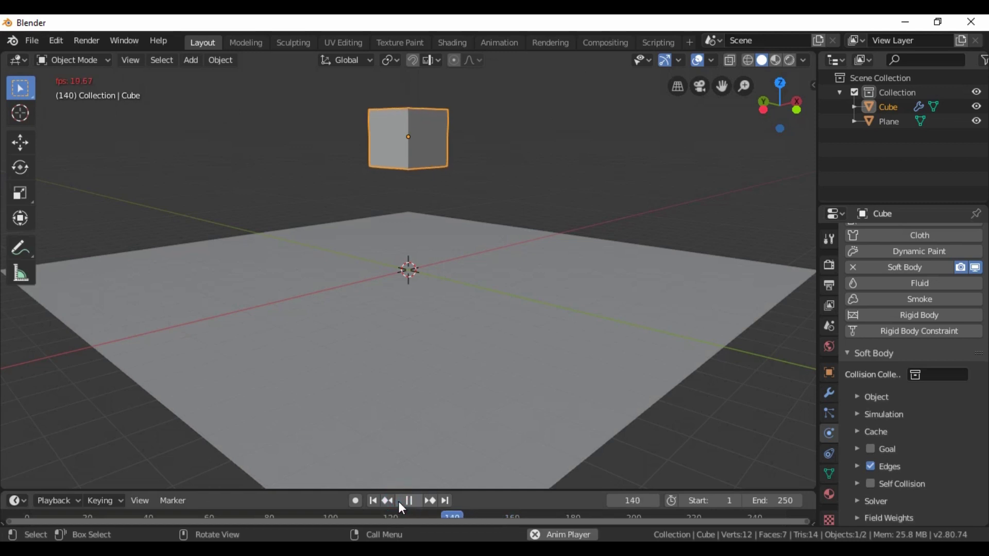
pyautogui.click(399, 501)
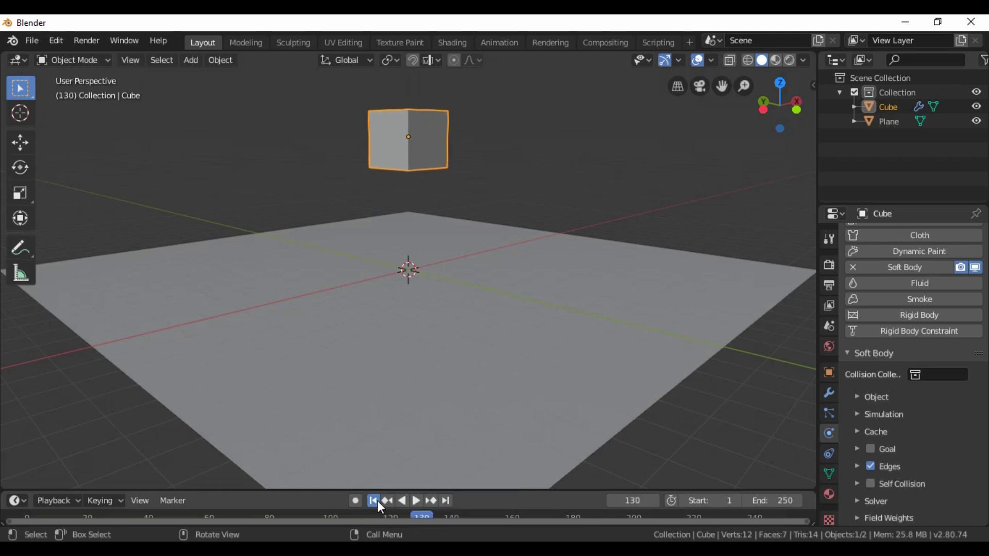
pyautogui.click(378, 501)
pyautogui.press('space')
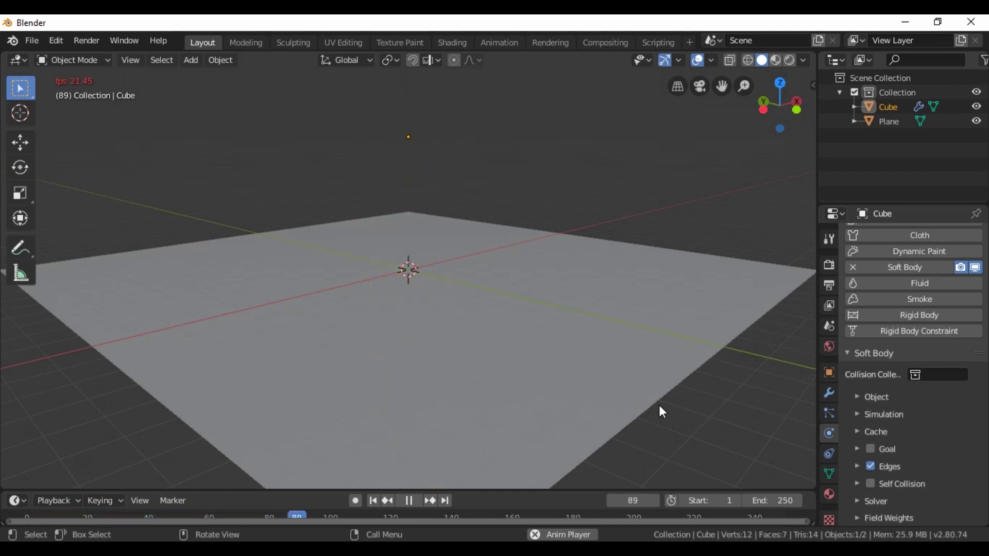
pyautogui.moveTo(673, 405)
pyautogui.mouseDown(button='middle')
pyautogui.moveTo(687, 401)
pyautogui.moveTo(667, 380)
pyautogui.moveTo(659, 392)
pyautogui.mouseUp(button='middle')
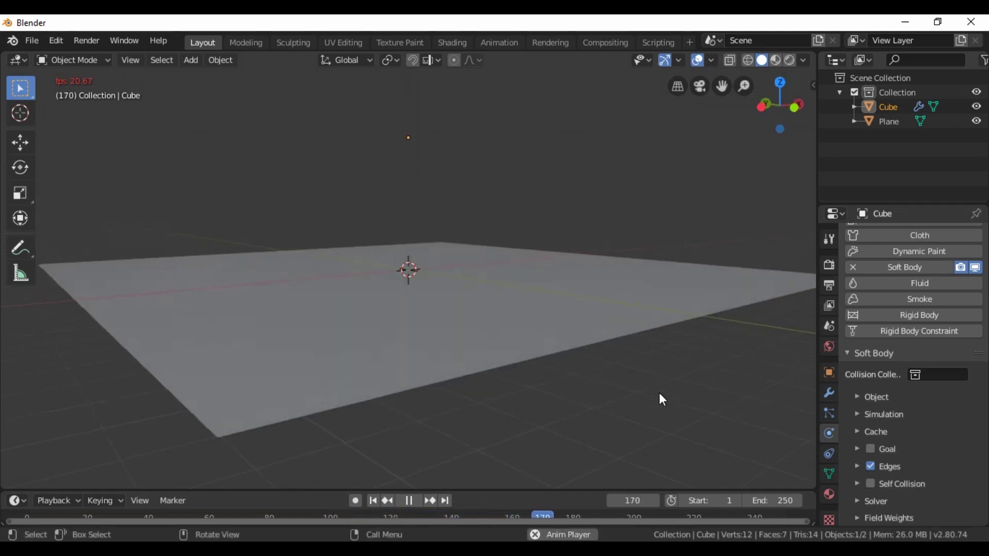
pyautogui.press('space')
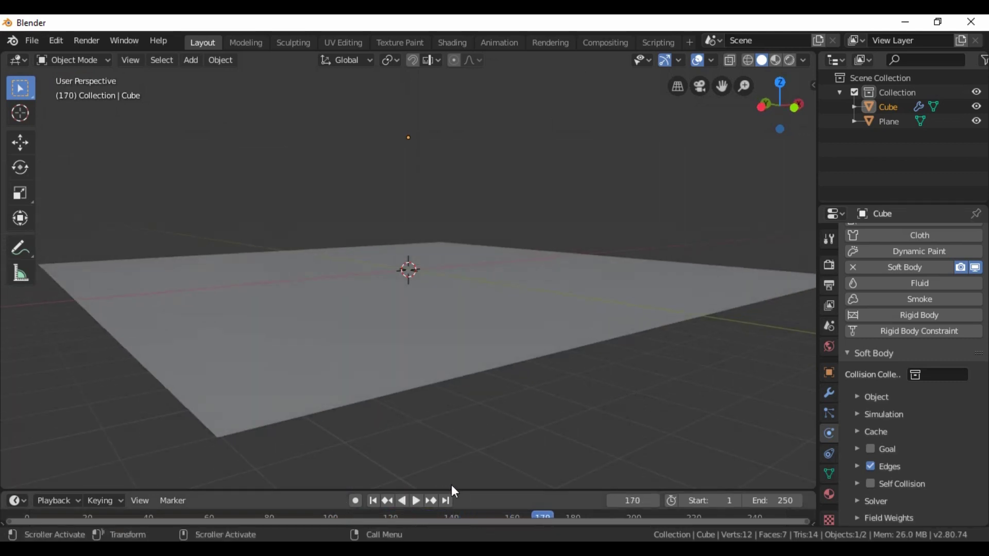
# Replay from a low angle, rewind to frame 1, and give the ground plane Collision physics
pyautogui.click(373, 499)
pyautogui.press('space')
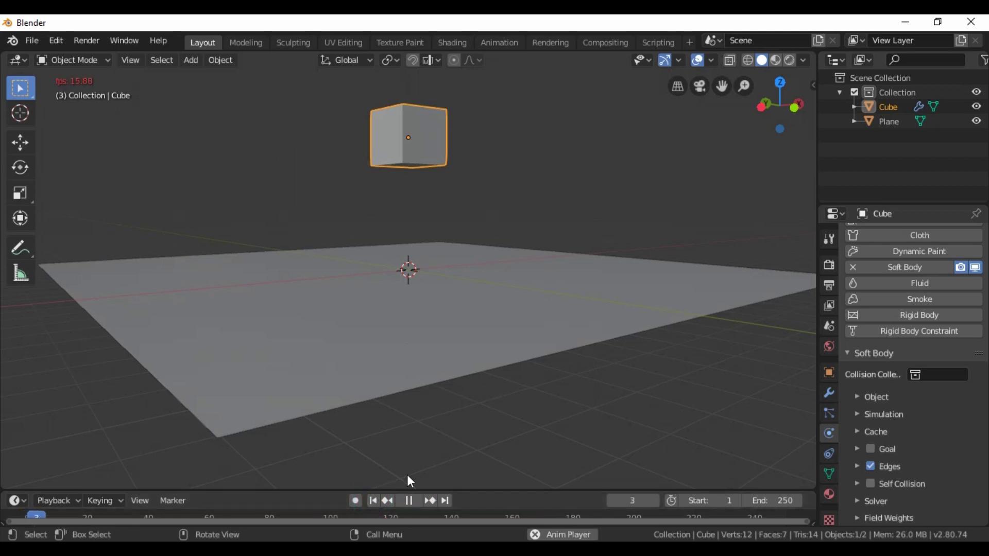
pyautogui.moveTo(465, 463); pyautogui.dragTo(406, 465, button='middle')
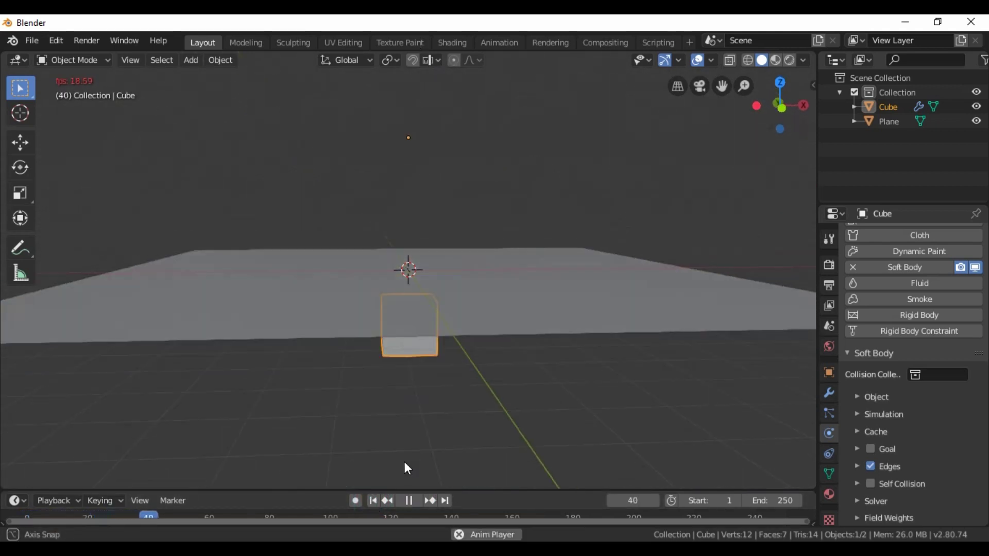
pyautogui.moveTo(552, 422); pyautogui.dragTo(488, 421, button='middle')
pyautogui.press('space')
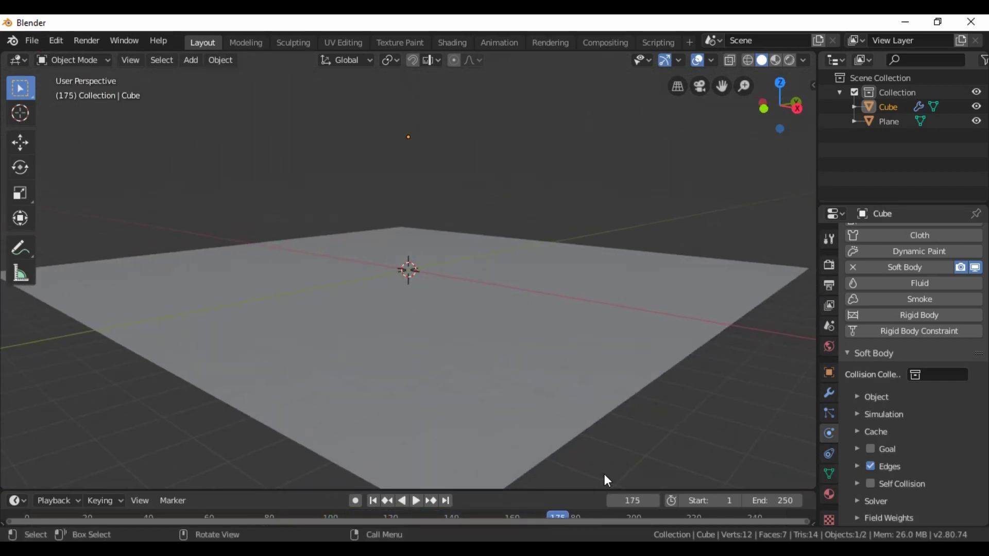
pyautogui.click(373, 500)
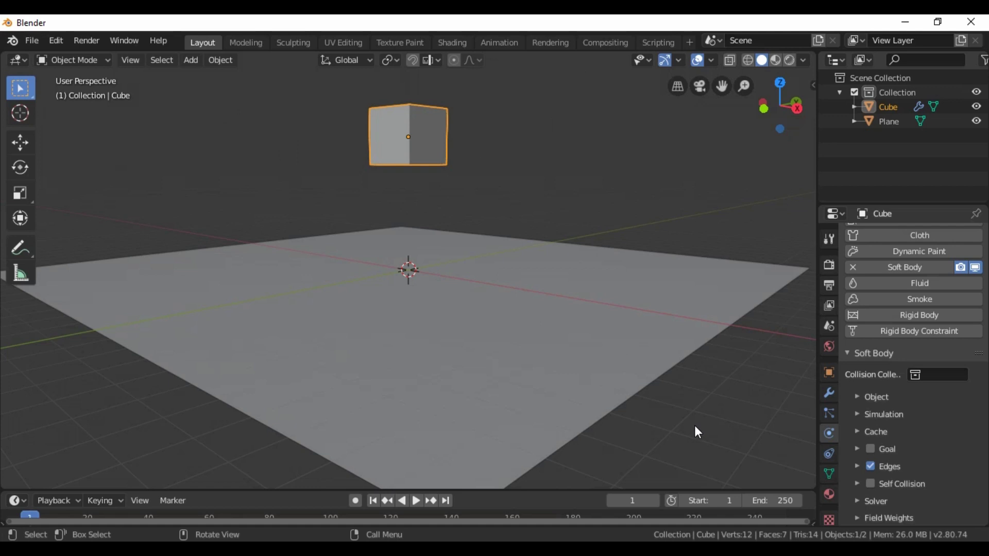
pyautogui.click(586, 346)
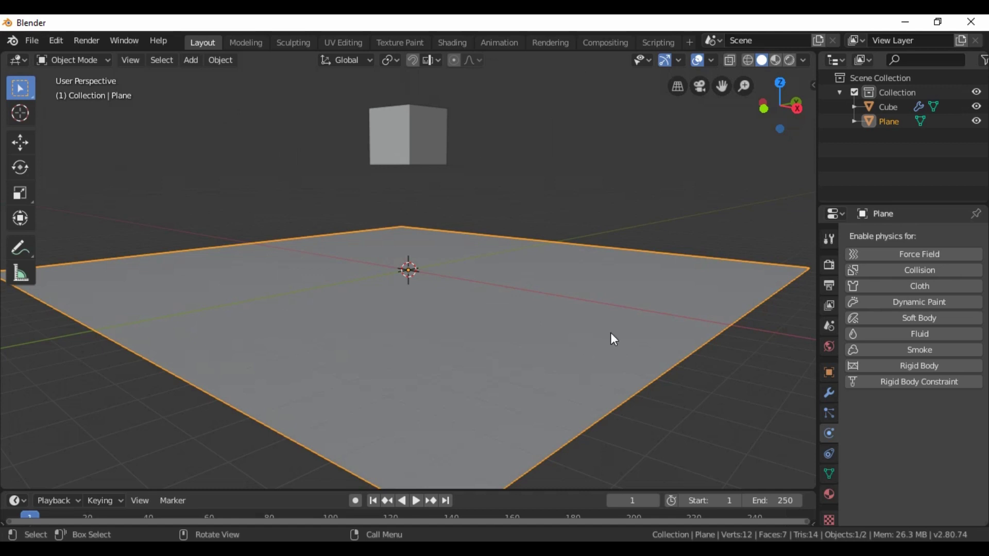
pyautogui.click(920, 272)
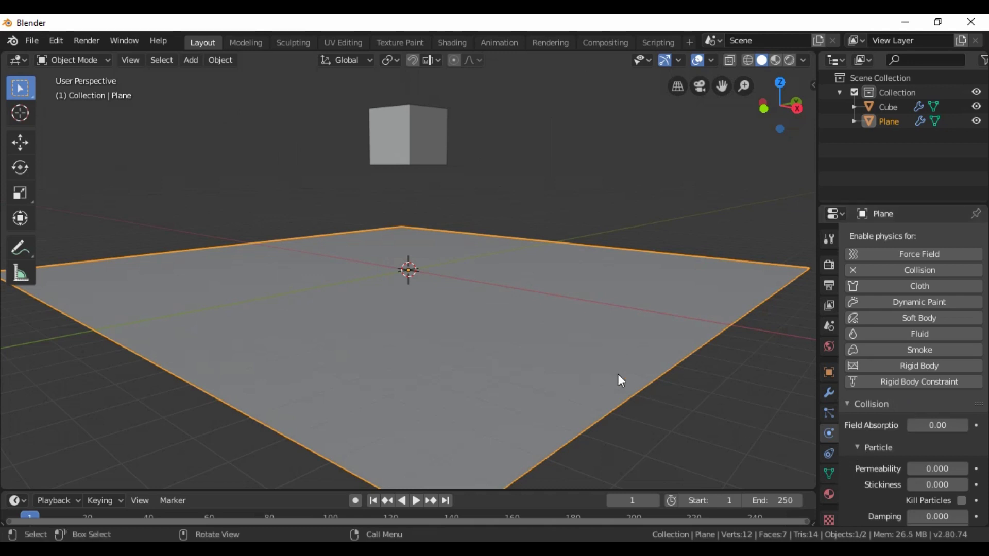
# Play the animation and orbit down to see the cube land on the plane
pyautogui.press('space')
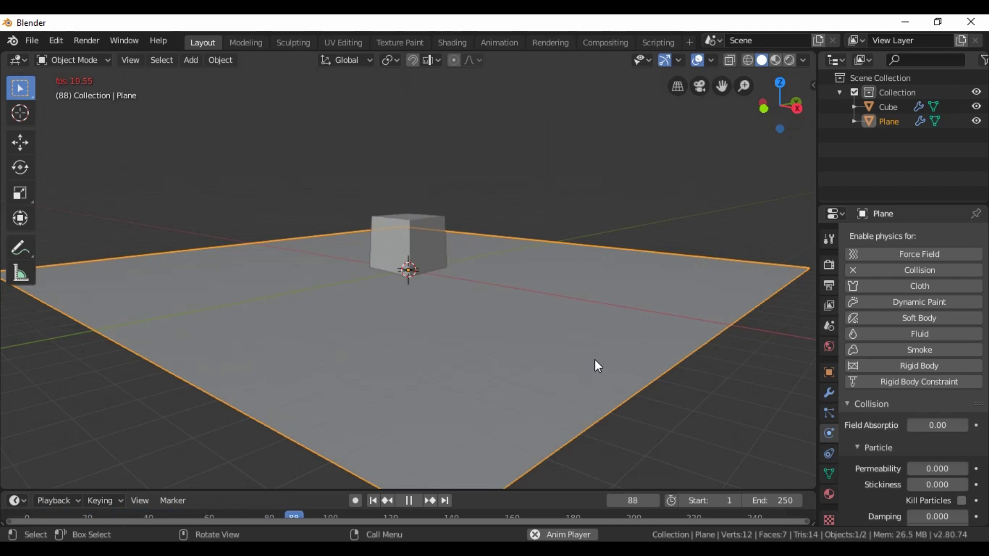
pyautogui.moveTo(638, 292); pyautogui.dragTo(614, 354, button='middle')
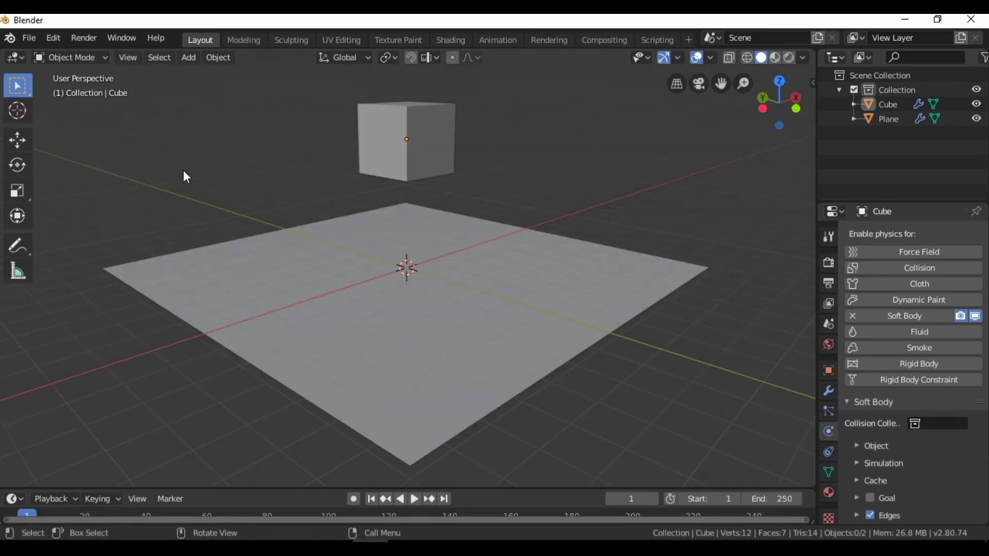
# In Edit Mode, subdivide the cube with 2 cuts (56 vertices), then return to Object Mode
pyautogui.click(415, 123)
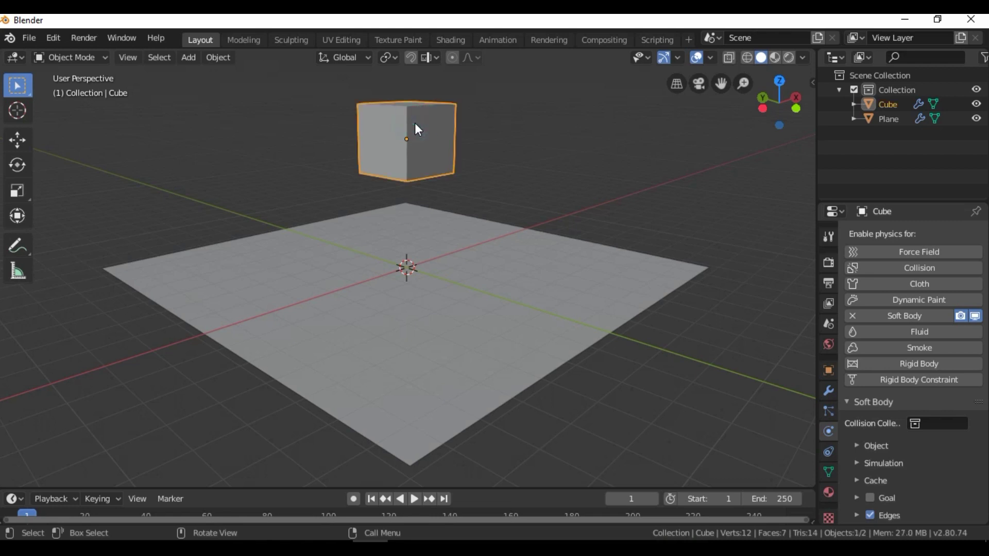
pyautogui.click(67, 61)
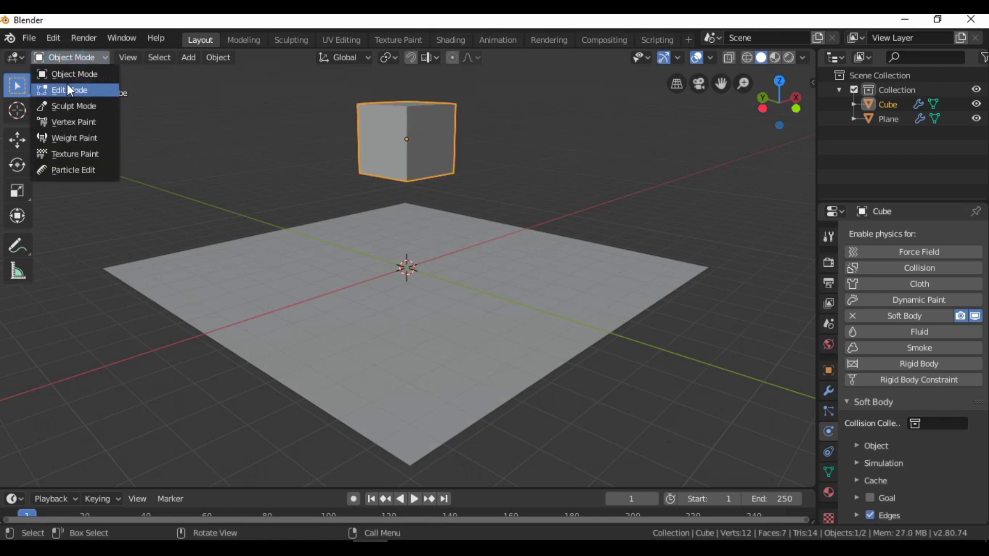
pyautogui.click(67, 86)
pyautogui.rightClick(382, 125)
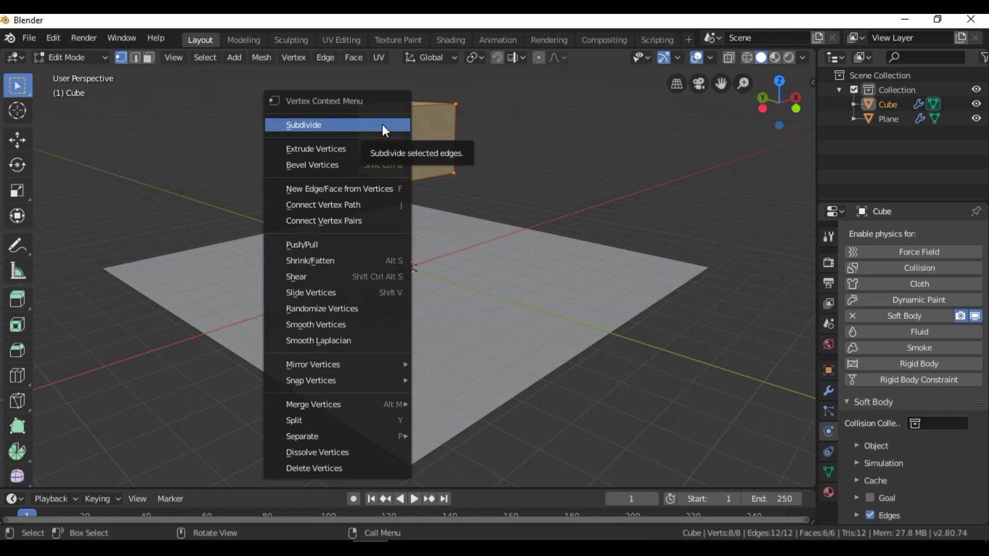
pyautogui.click(382, 124)
pyautogui.click(103, 473)
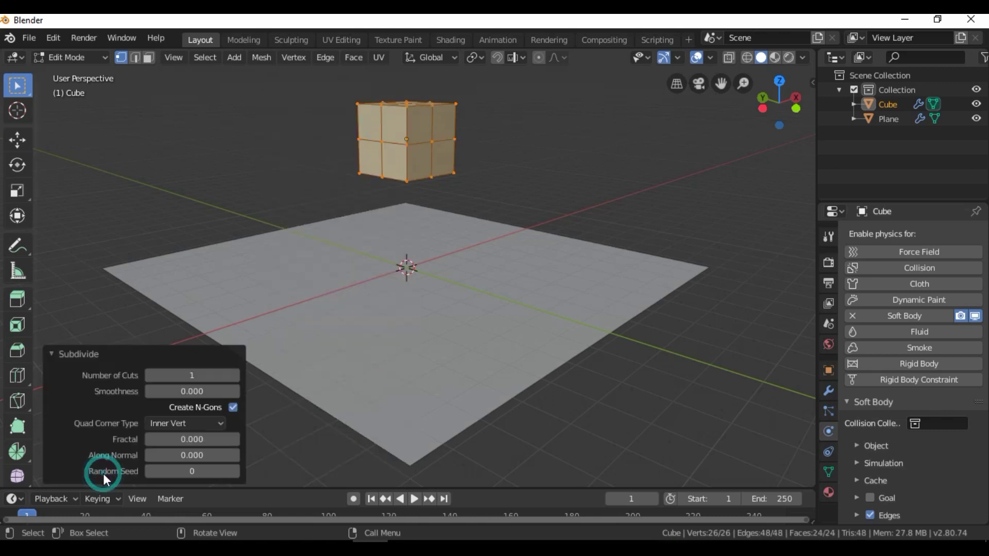
pyautogui.click(234, 375)
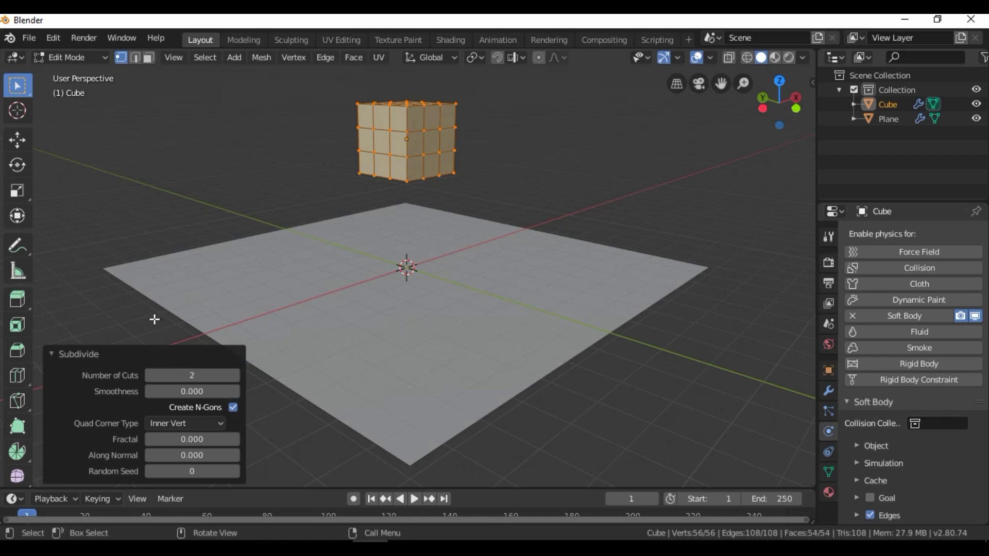
pyautogui.click(83, 225)
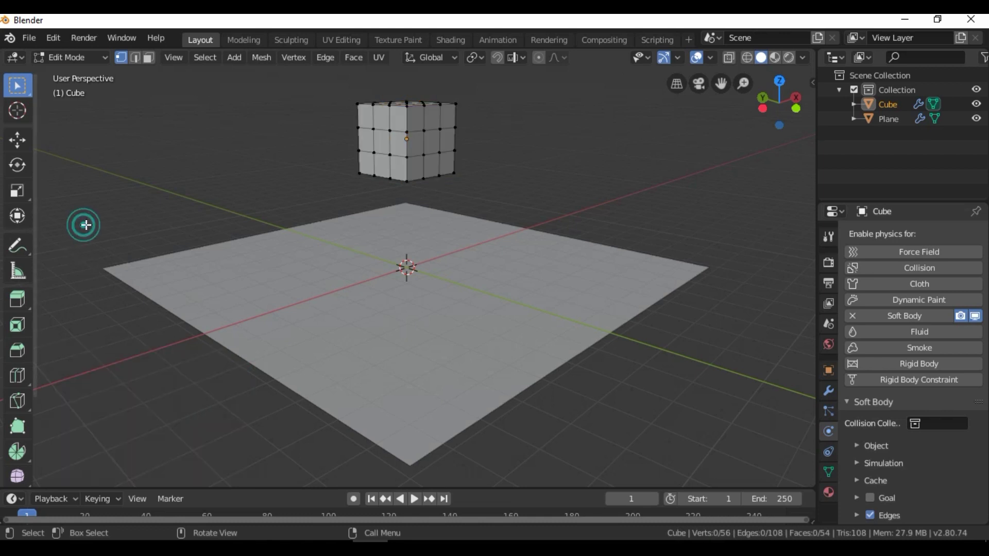
pyautogui.click(81, 56)
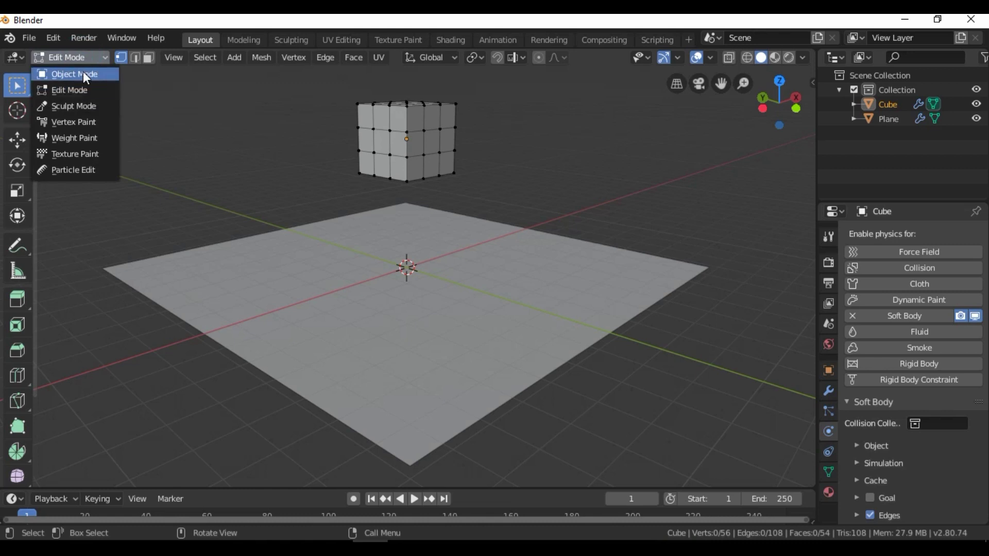
pyautogui.click(82, 72)
pyautogui.click(201, 153)
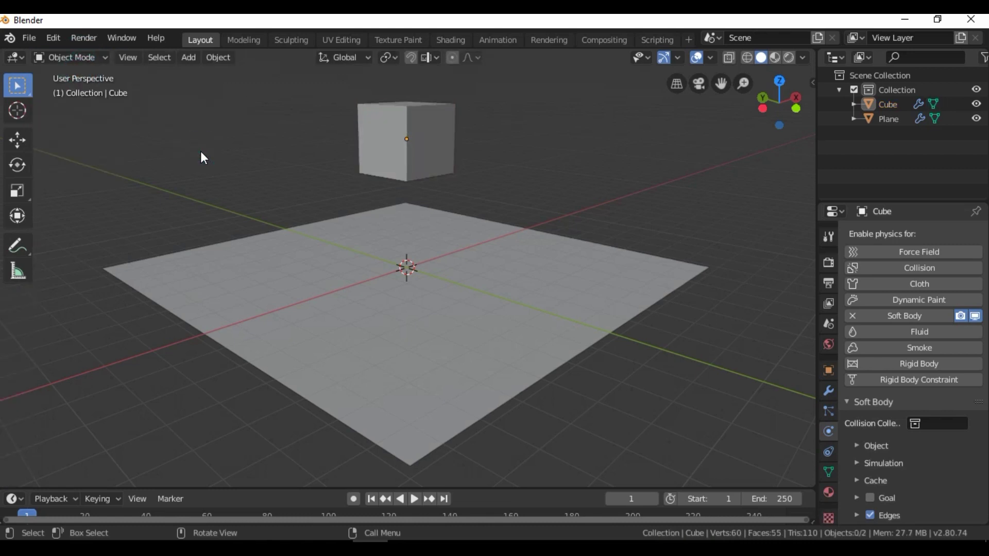
pyautogui.press('space')
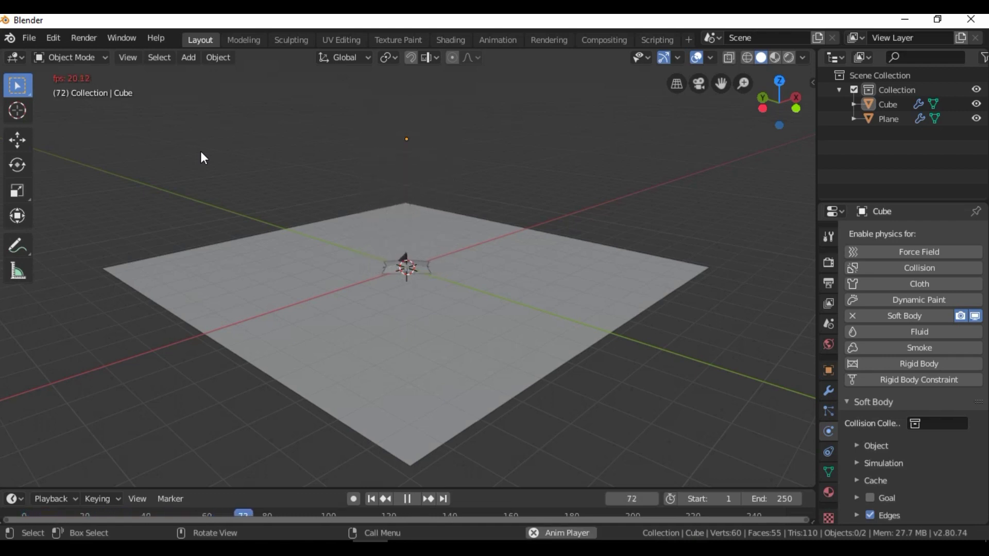
pyautogui.press('space')
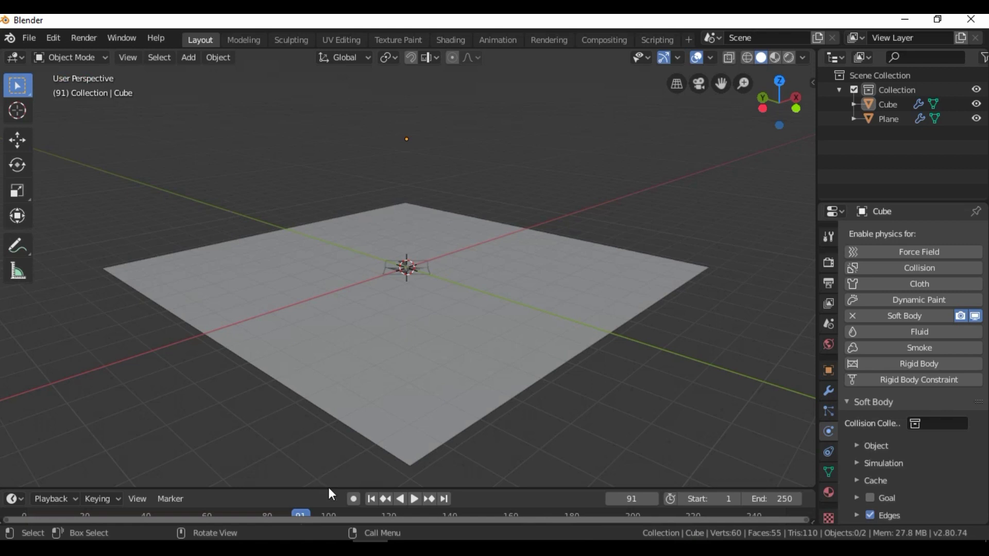
pyautogui.click(371, 498)
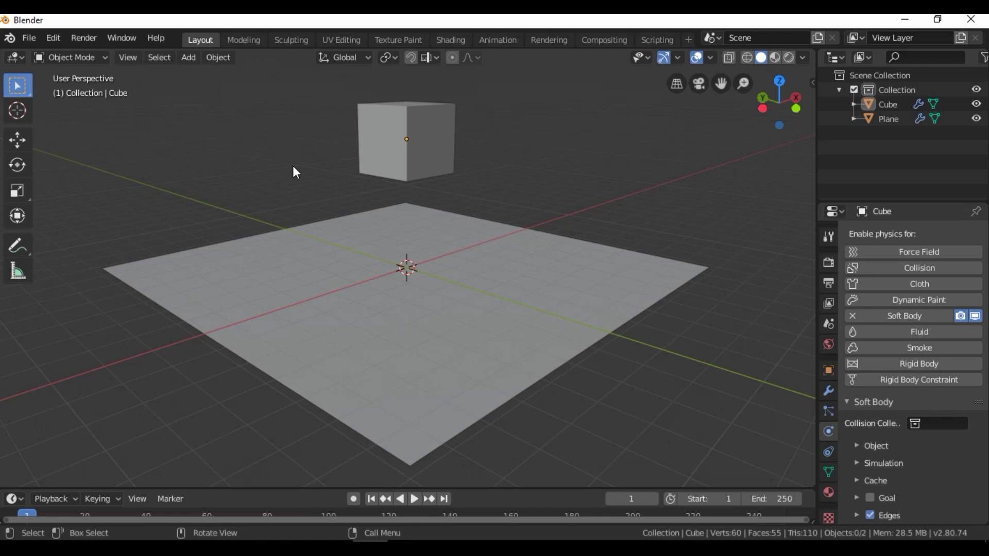
# Expand the Soft Body Edges settings with the cube selected
pyautogui.click(163, 178)
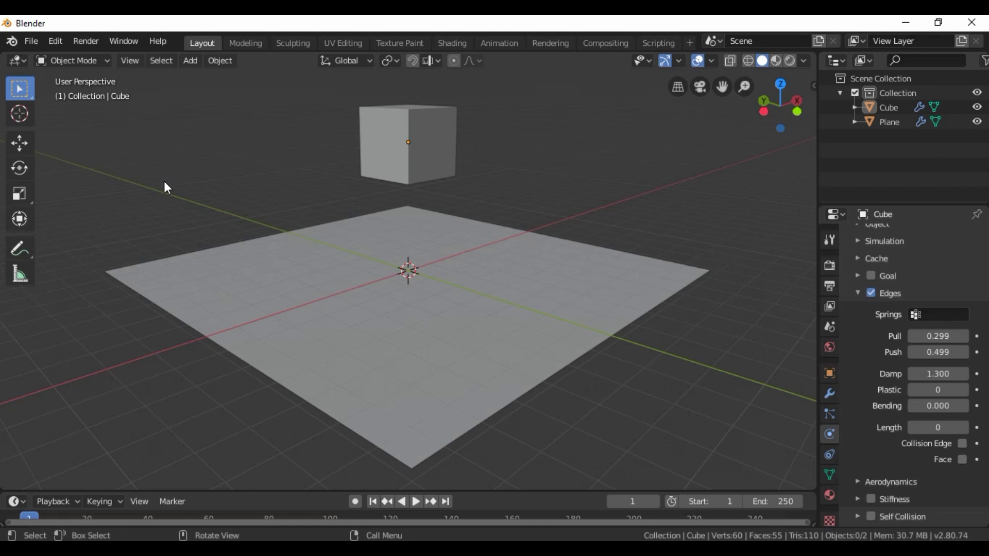
pyautogui.click(397, 138)
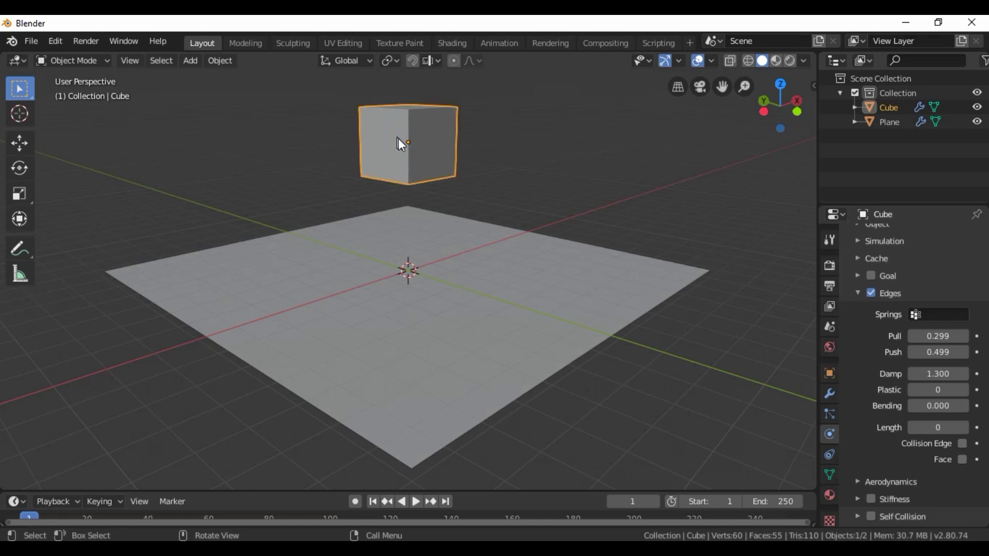
pyautogui.scroll(4, 911, 332)
pyautogui.scroll(2, 909, 336)
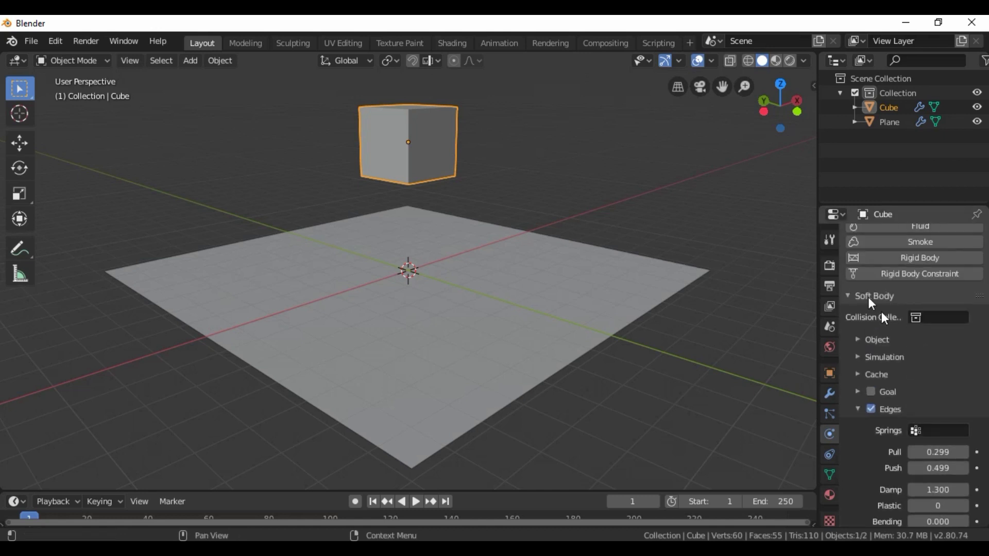
pyautogui.scroll(-3, 882, 339)
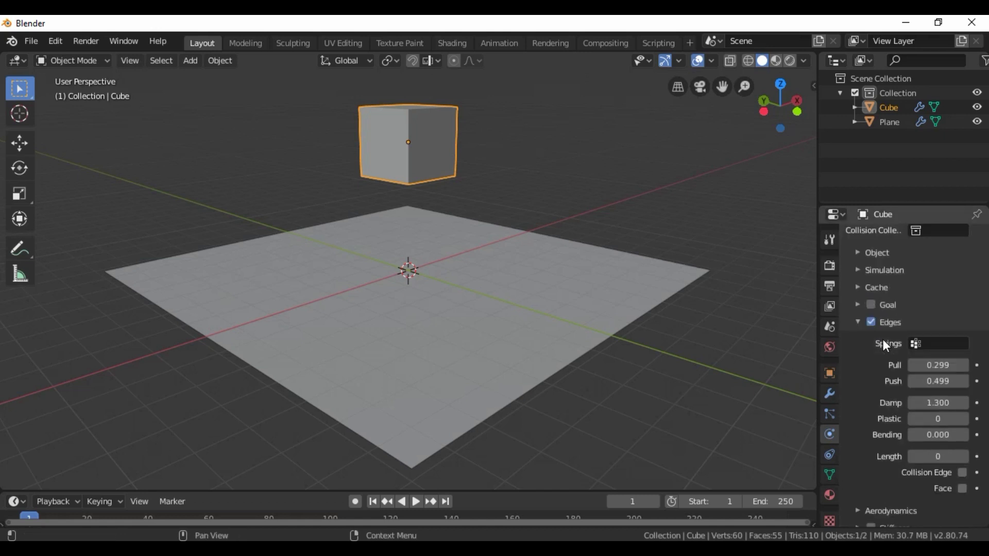
pyautogui.scroll(-1, 876, 335)
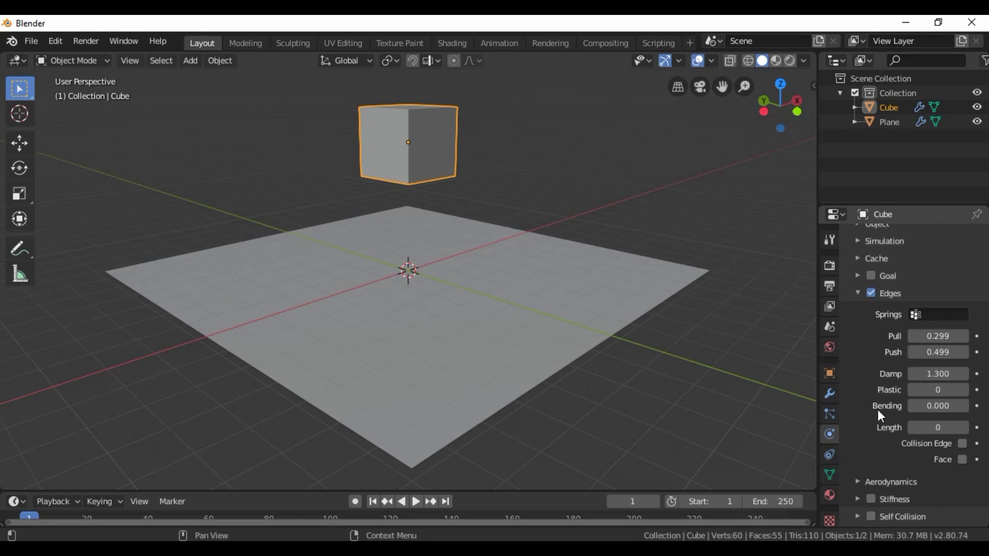
# Step the edge Bending value up to 2.000, leaving Pull 0.299, Push 0.499, Damp 1.300
pyautogui.click(963, 406)
pyautogui.click(964, 405)
pyautogui.click(964, 406)
pyautogui.click(964, 406)
pyautogui.click(964, 406)
pyautogui.click(964, 405)
pyautogui.click(964, 405)
pyautogui.click(964, 406)
pyautogui.click(964, 406)
pyautogui.click(964, 406)
pyautogui.click(964, 405)
pyautogui.click(963, 406)
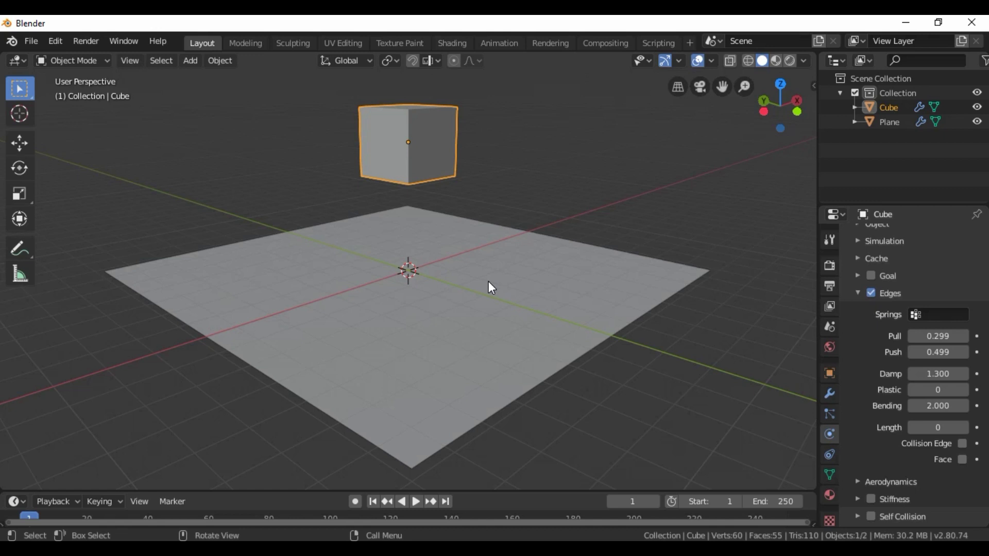
pyautogui.press('space')
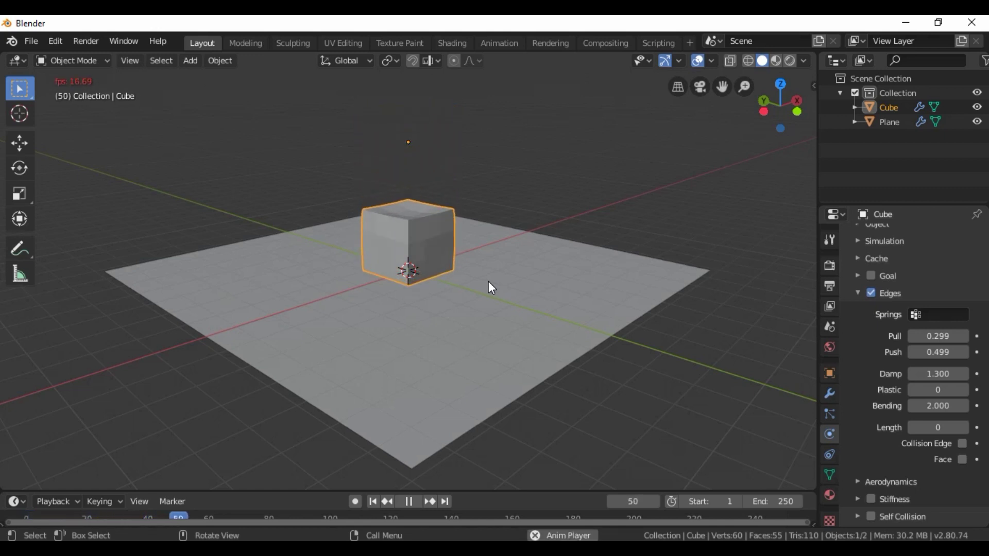
pyautogui.press('space')
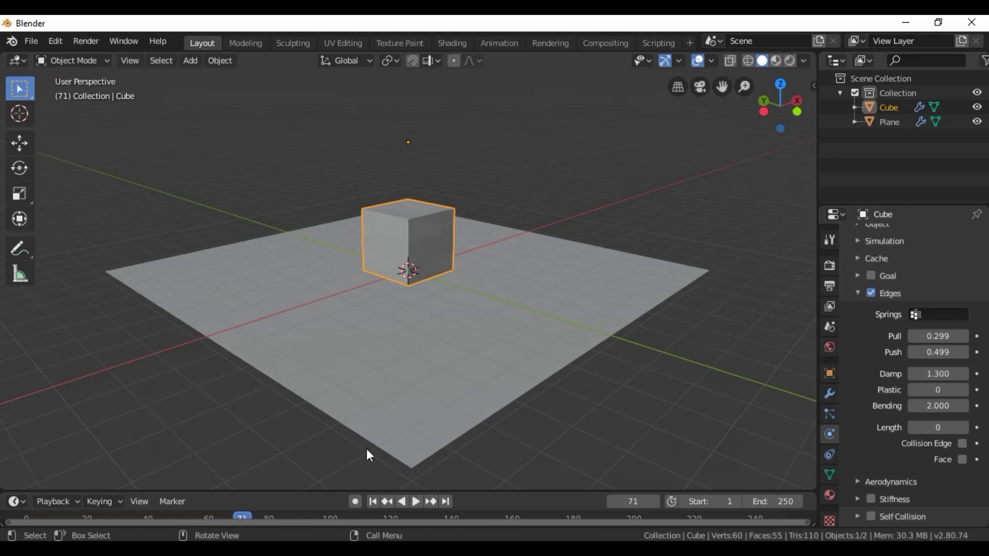
pyautogui.click(373, 500)
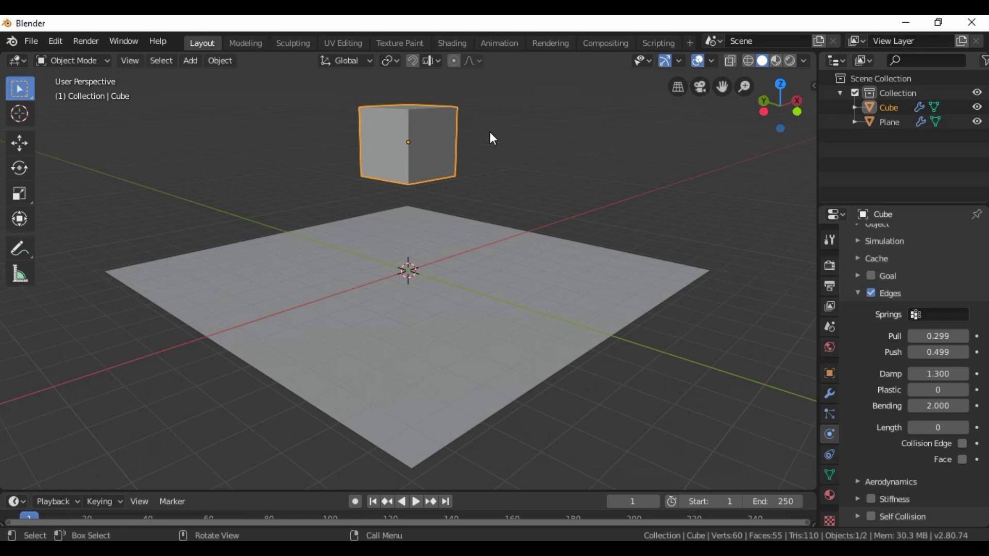
# Enter 4 as the soft body edge Bending value
pyautogui.click(944, 405)
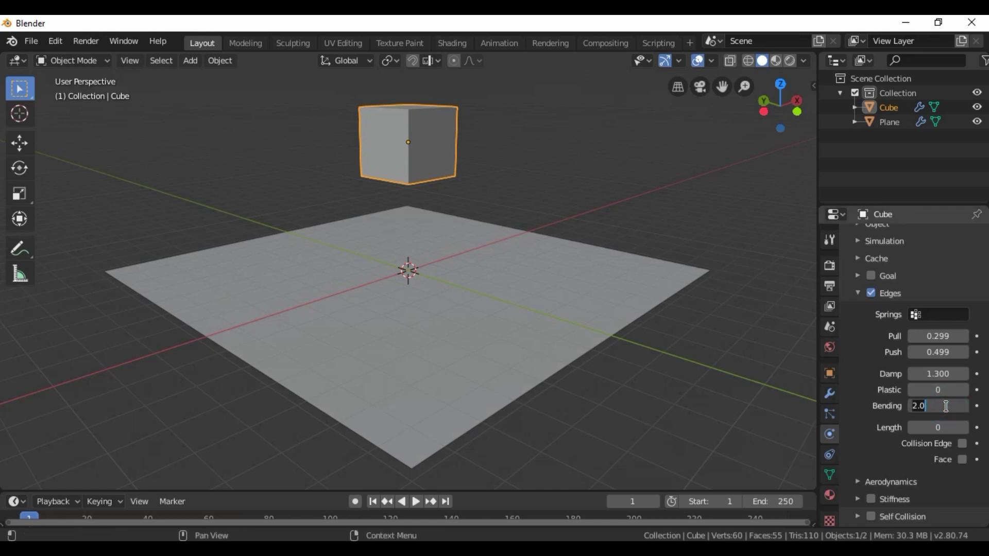
pyautogui.write('4')
pyautogui.press('Return')
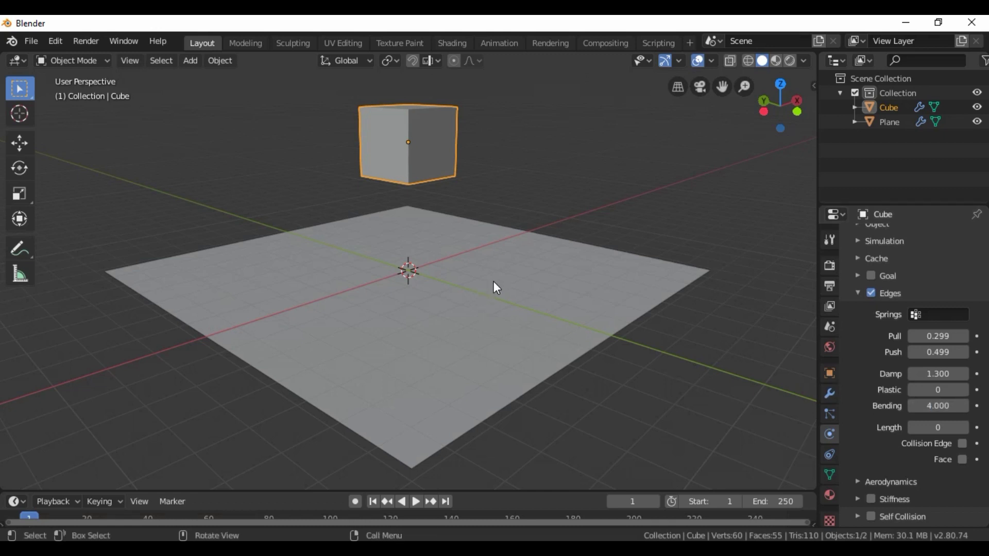
# Play the simulation to check the cube's shape, then rewind to frame 1
pyautogui.press('space')
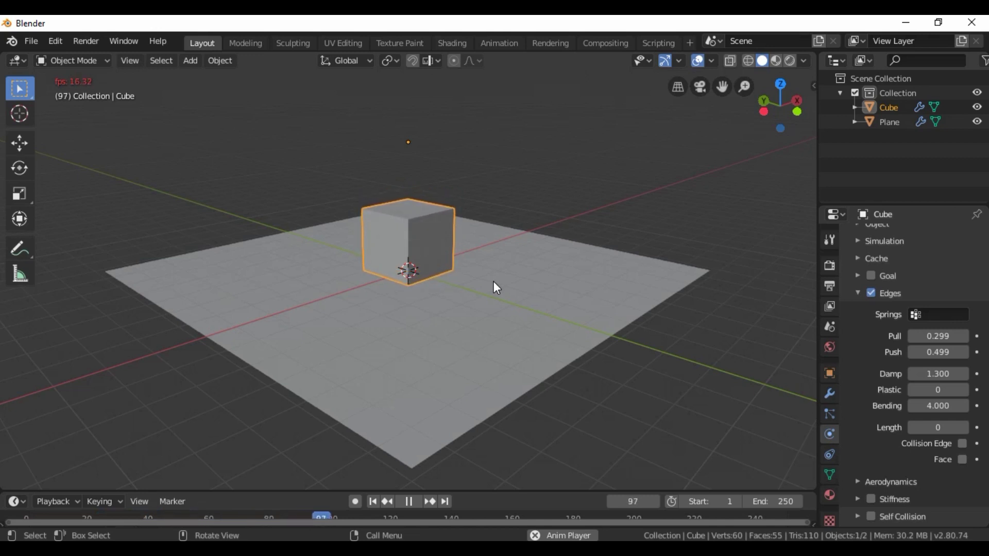
pyautogui.press('space')
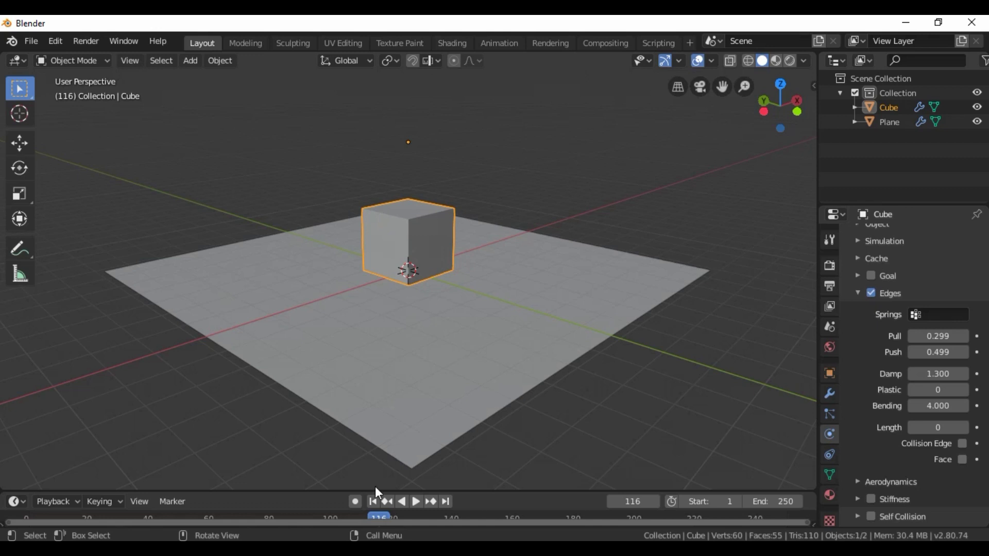
pyautogui.click(372, 501)
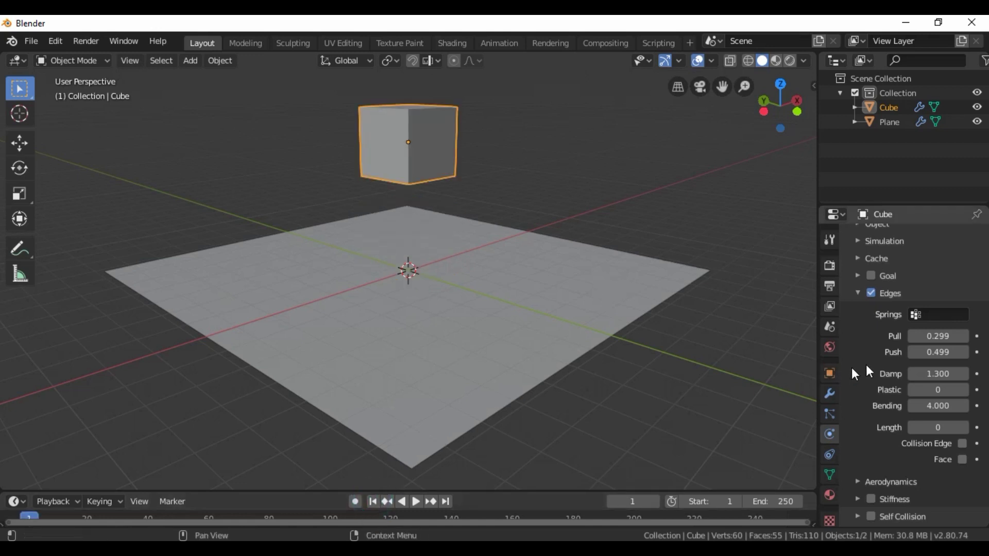
# Enter 0.999 for both edge Pull and Push, then play until the cube lands by frame 96
pyautogui.click(921, 337)
pyautogui.write('0.999')
pyautogui.press('Return')
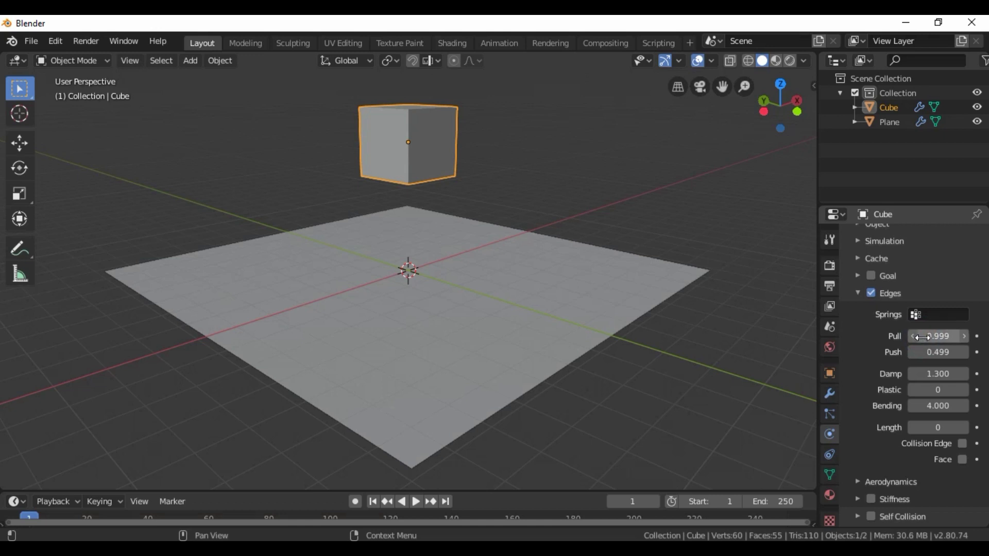
pyautogui.click(921, 353)
pyautogui.write('0.999')
pyautogui.press('Return')
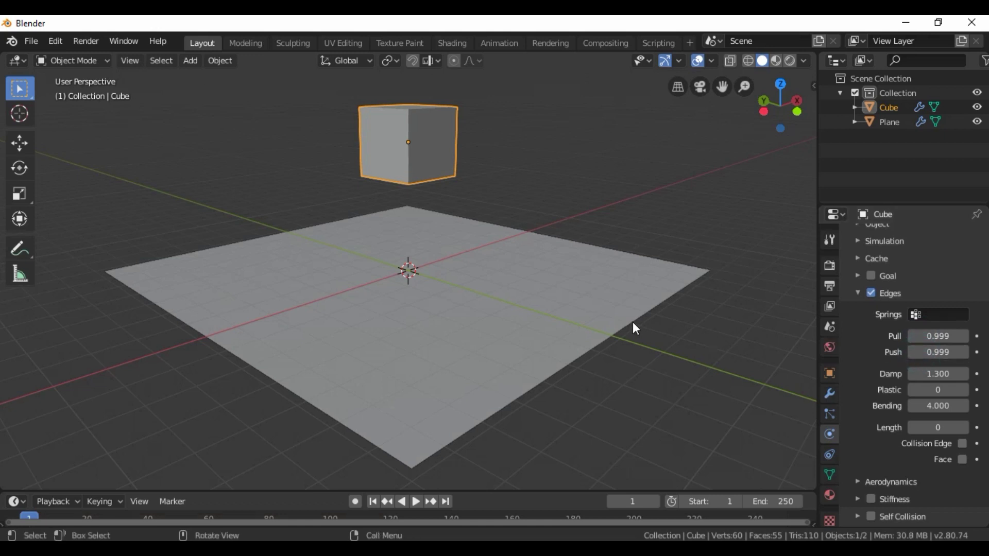
pyautogui.press('space')
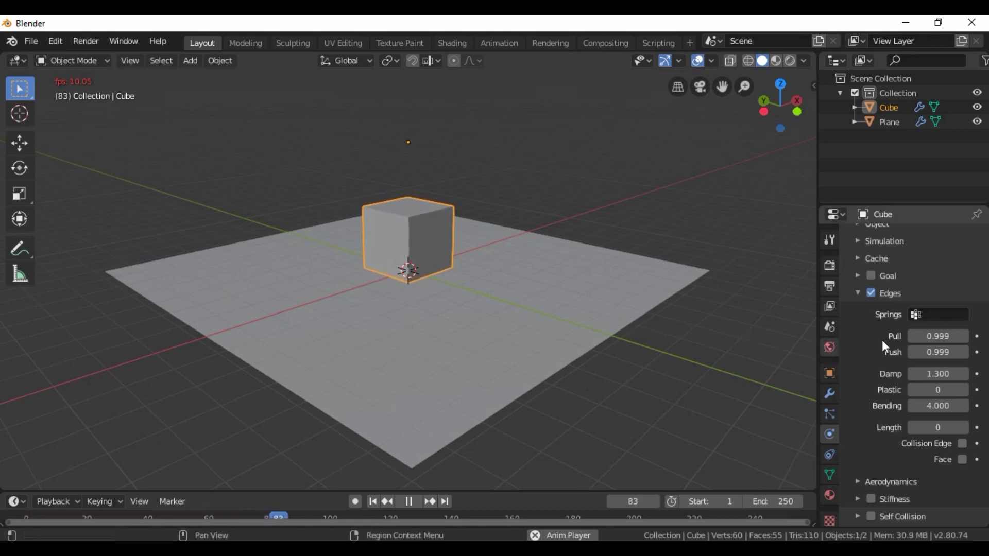
pyautogui.press('space')
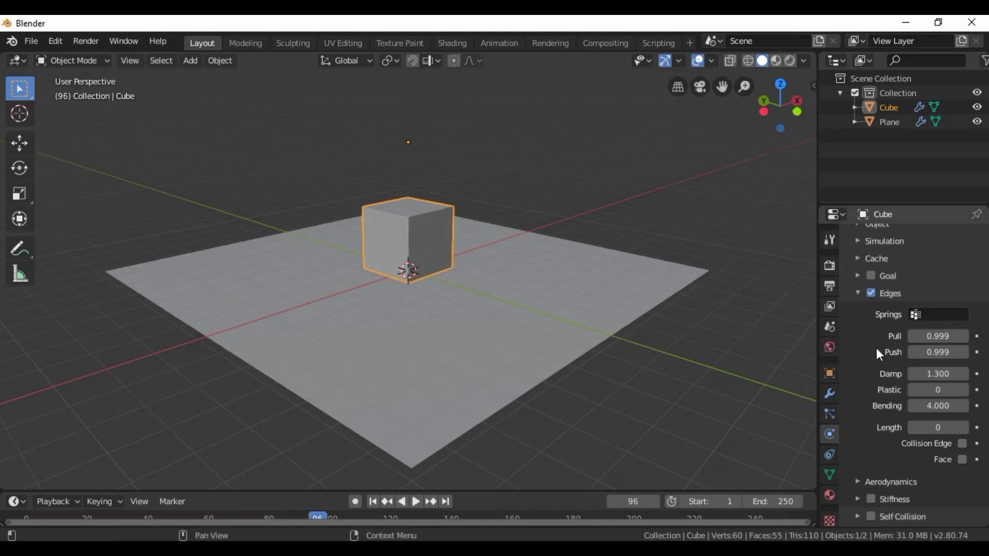